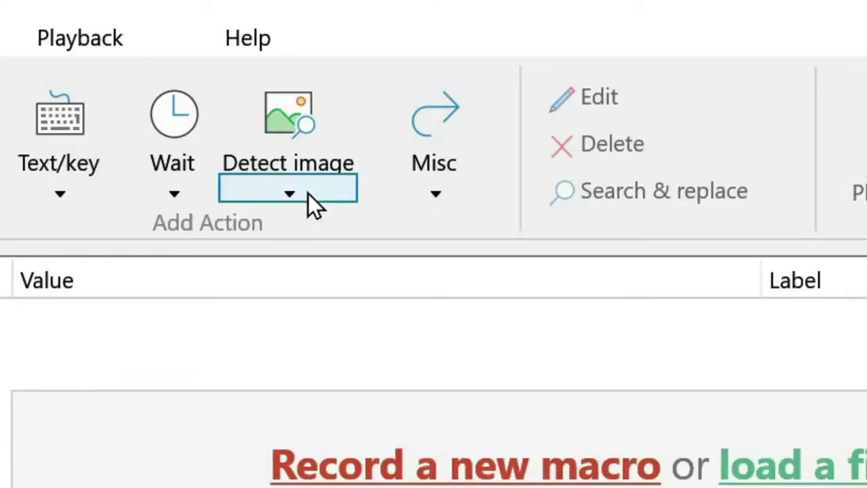
pyautogui.click(309, 194)
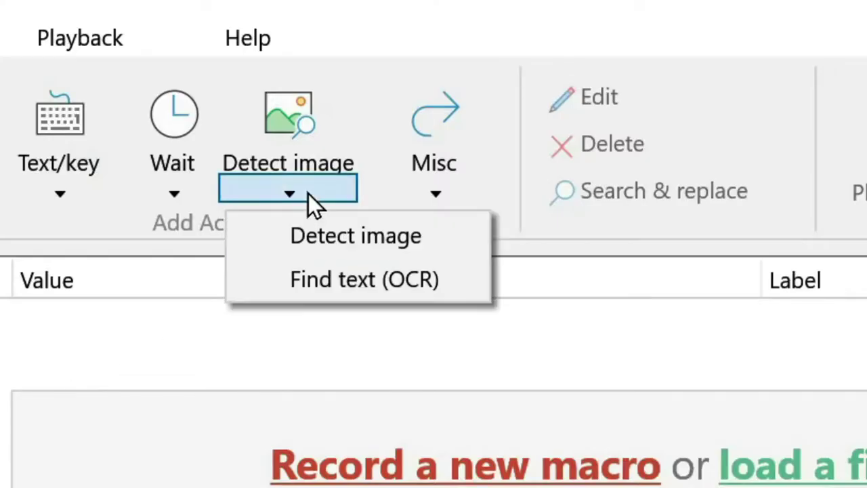
pyautogui.click(178, 190)
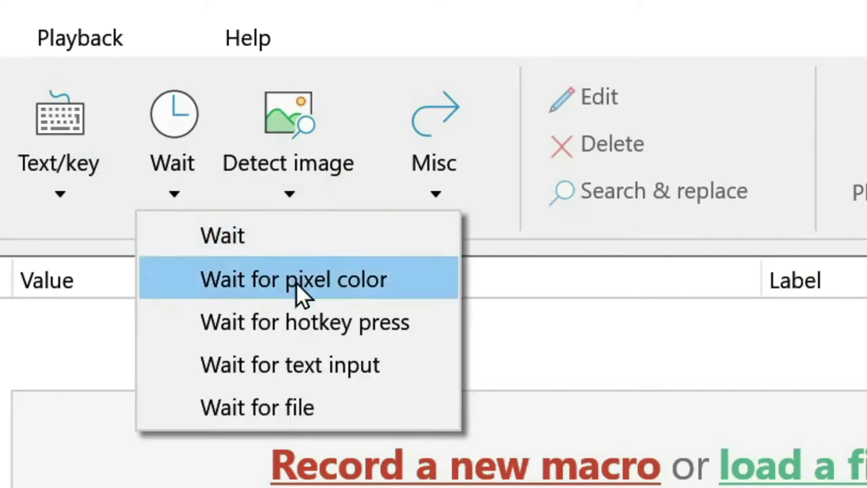
pyautogui.click(434, 194)
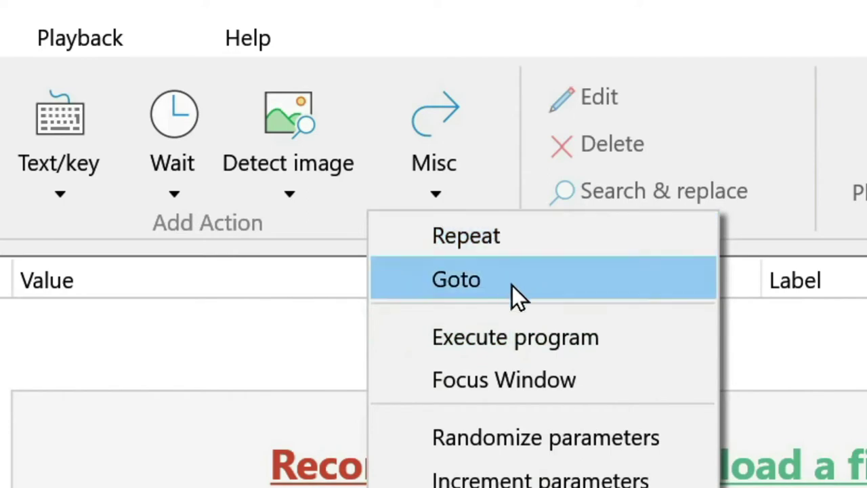
pyautogui.click(128, 364)
# Step: Set the macro's playback repeat count to 9
pyautogui.click(103, 46)
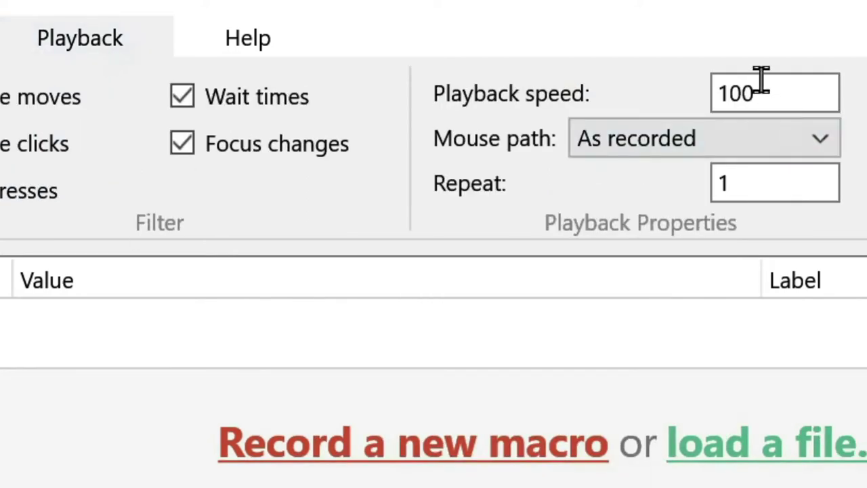
pyautogui.click(775, 181)
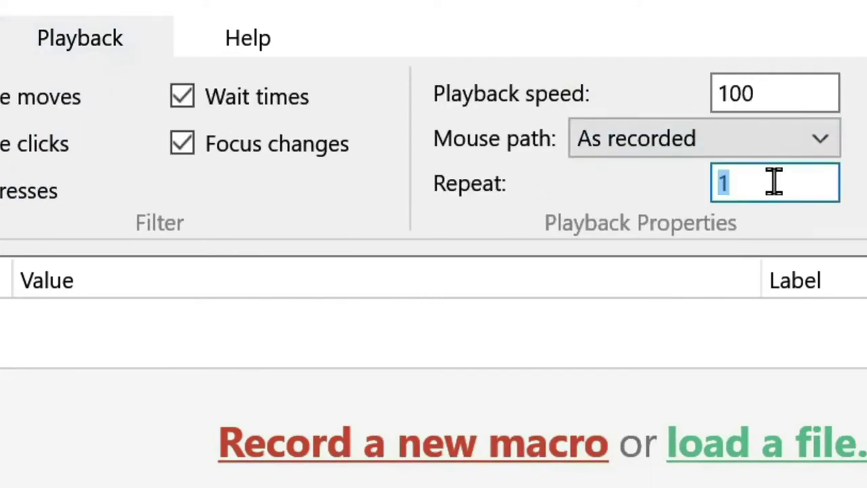
pyautogui.write('9')
pyautogui.doubleClick(775, 182)
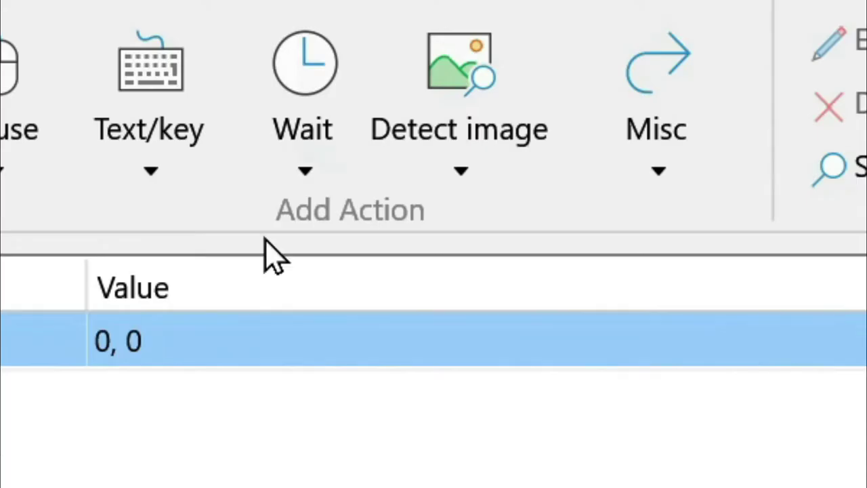
pyautogui.click(323, 172)
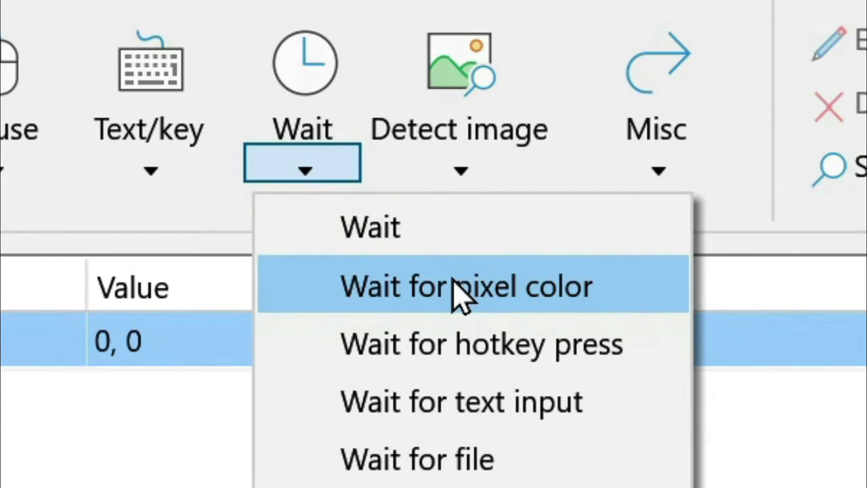
pyautogui.click(504, 189)
pyautogui.click(508, 177)
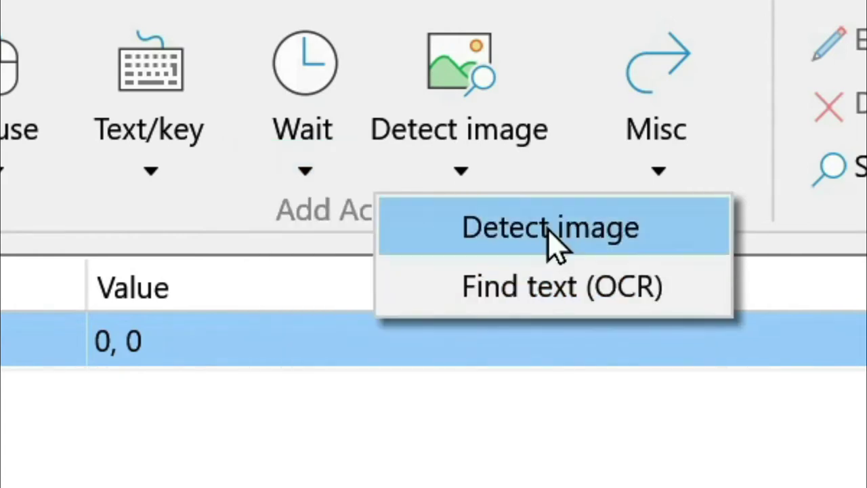
pyautogui.click(419, 380)
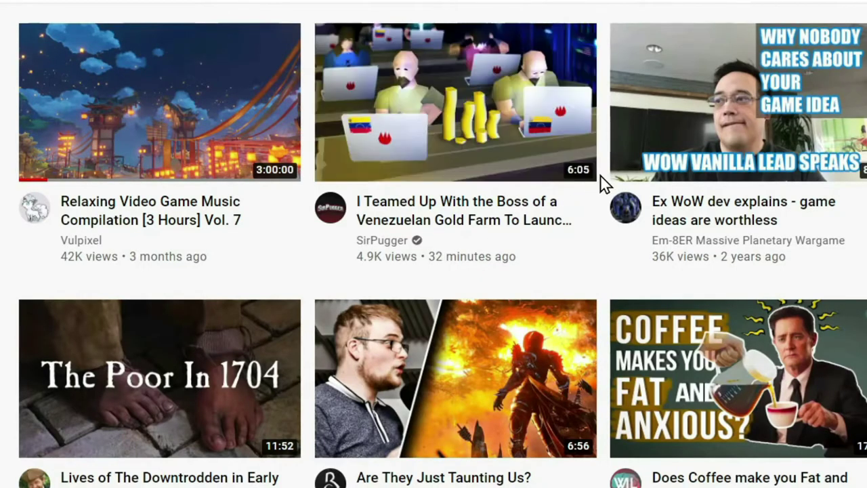
# Step: Add a Detect image action using a capture of the channel icon beside "Just Say OK To Scammers", with a not-found wait of 1 second
pyautogui.scroll(-4, 601, 176)
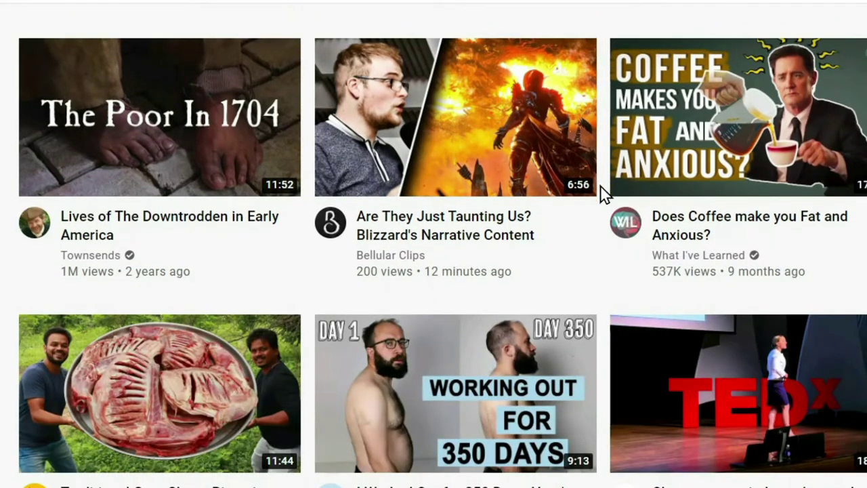
pyautogui.scroll(-4, 600, 185)
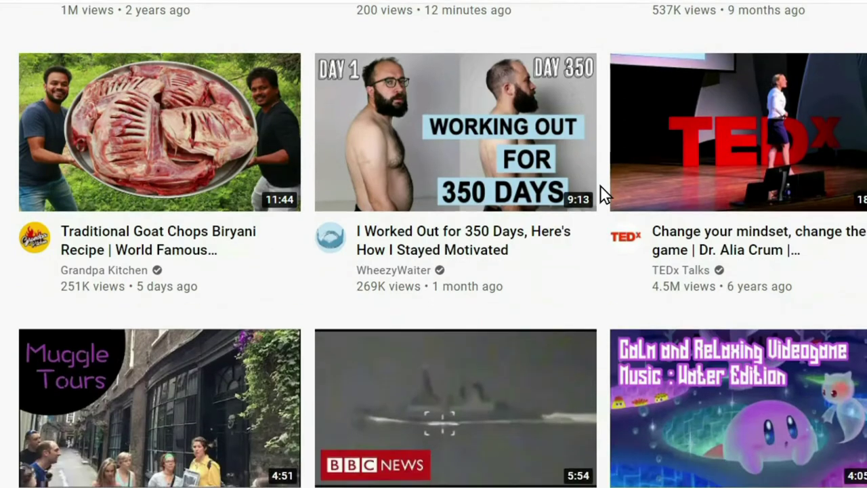
pyautogui.scroll(-6, 600, 185)
pyautogui.moveTo(620, 410)
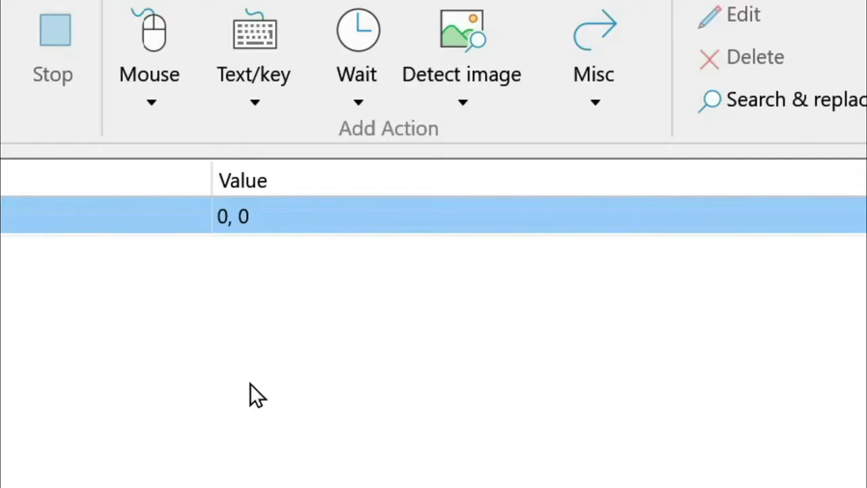
pyautogui.click(448, 78)
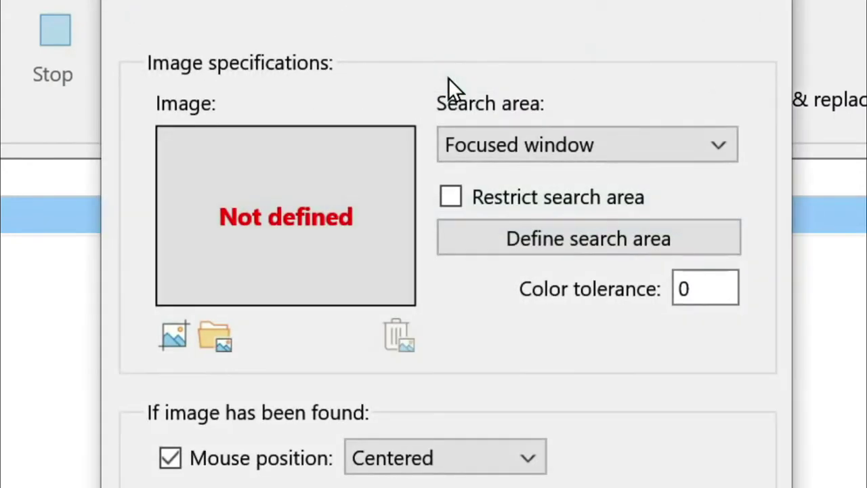
pyautogui.press('Escape')
pyautogui.click(490, 101)
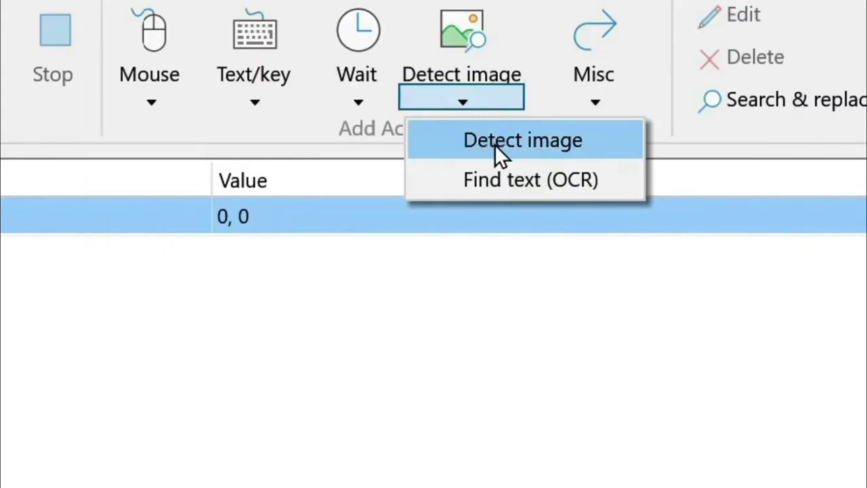
pyautogui.click(494, 142)
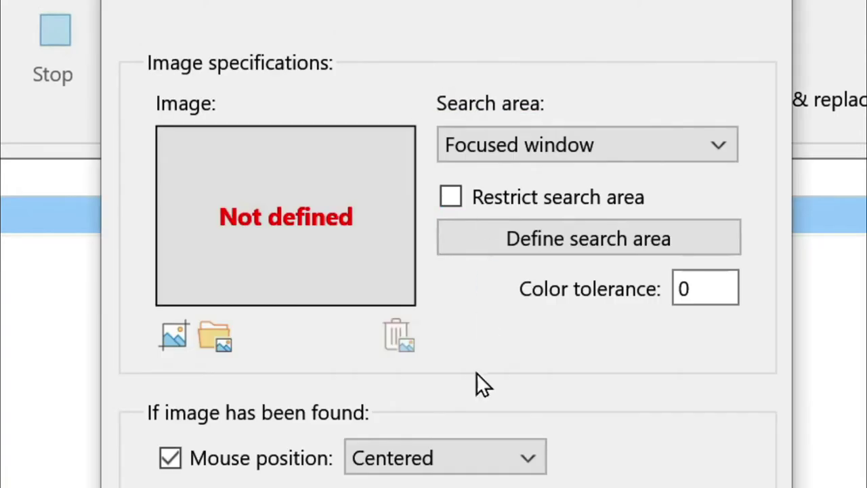
pyautogui.click(178, 339)
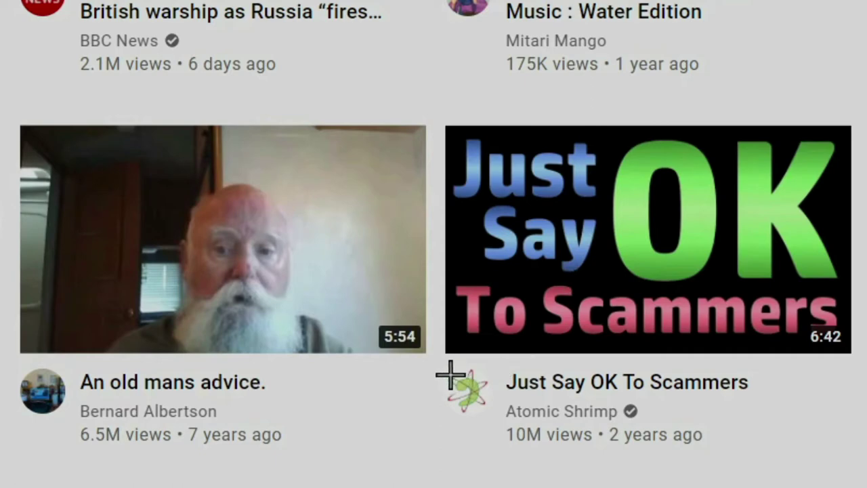
pyautogui.moveTo(450, 372); pyautogui.dragTo(481, 404)
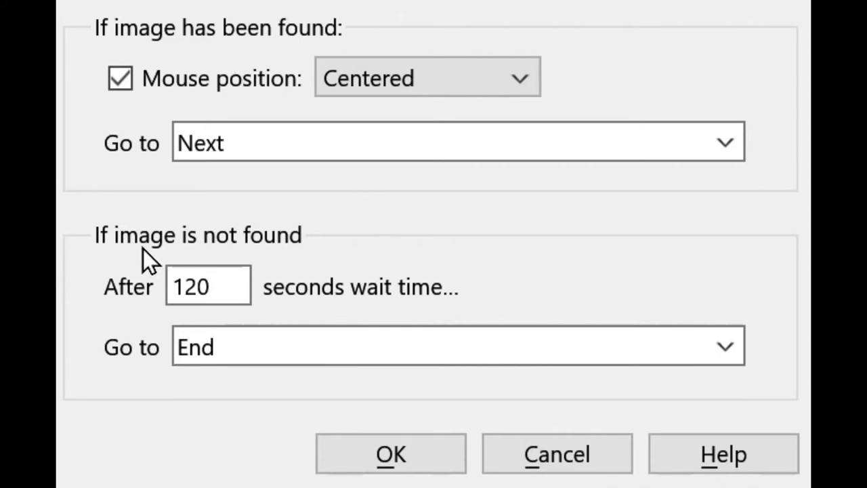
pyautogui.doubleClick(227, 284)
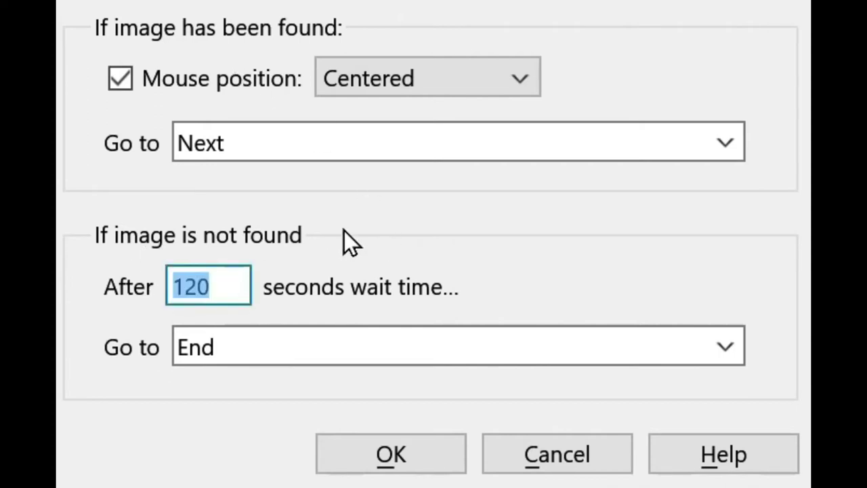
pyautogui.write('1')
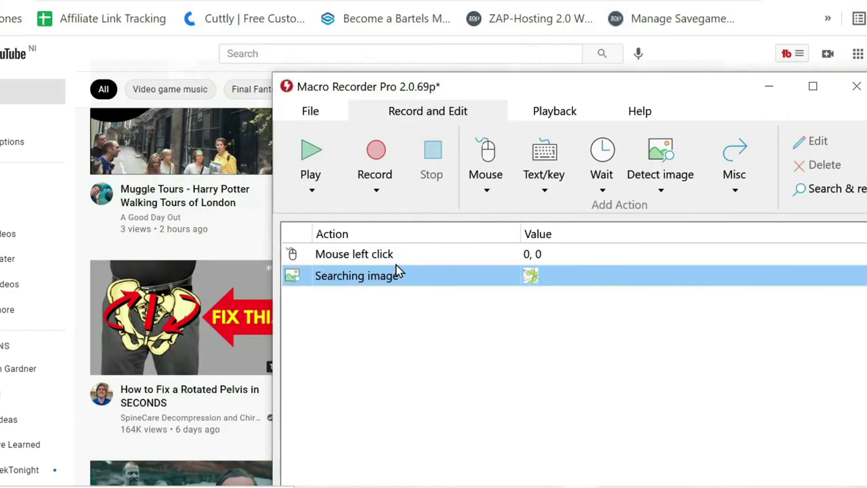
# Step: Move the Macro Recorder window off the video thumbnails and delete the Mouse left click action from the macro
pyautogui.click(399, 254)
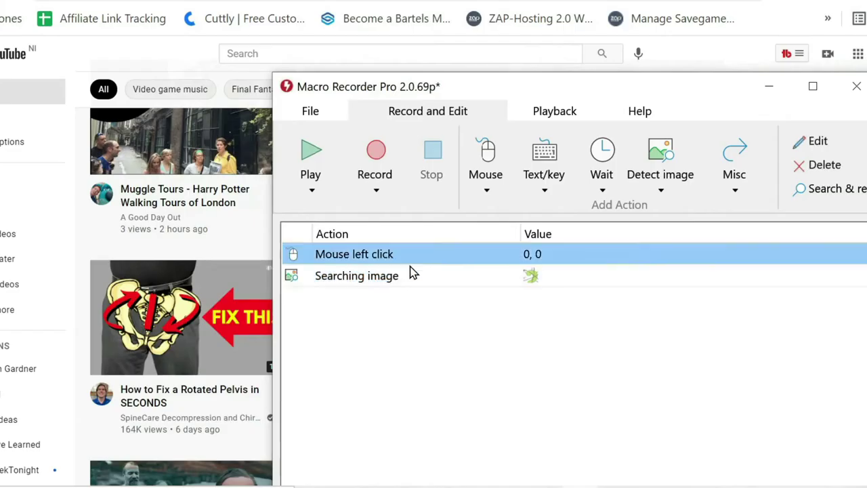
pyautogui.click(452, 277)
pyautogui.click(461, 259)
pyautogui.moveTo(577, 88); pyautogui.dragTo(314, 22)
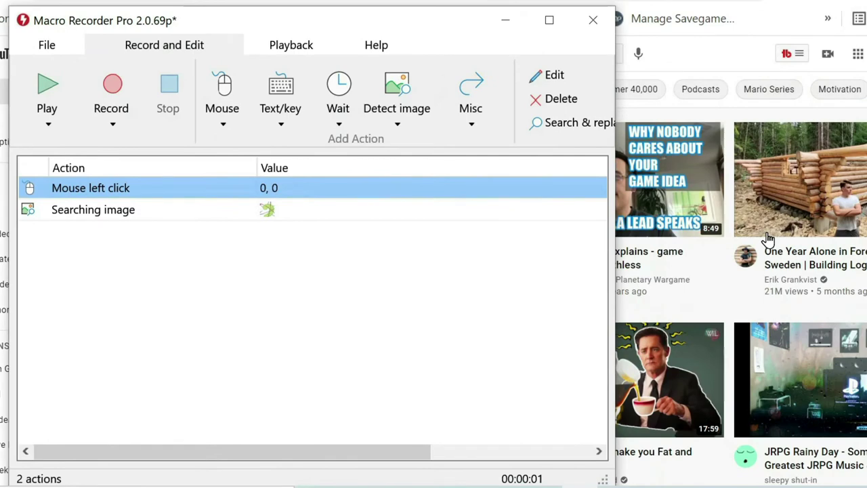
pyautogui.press('Delete')
pyautogui.doubleClick(116, 188)
# Step: Append a recording of three downward mouse wheel scrolls to the macro and stop recording
pyautogui.click(114, 123)
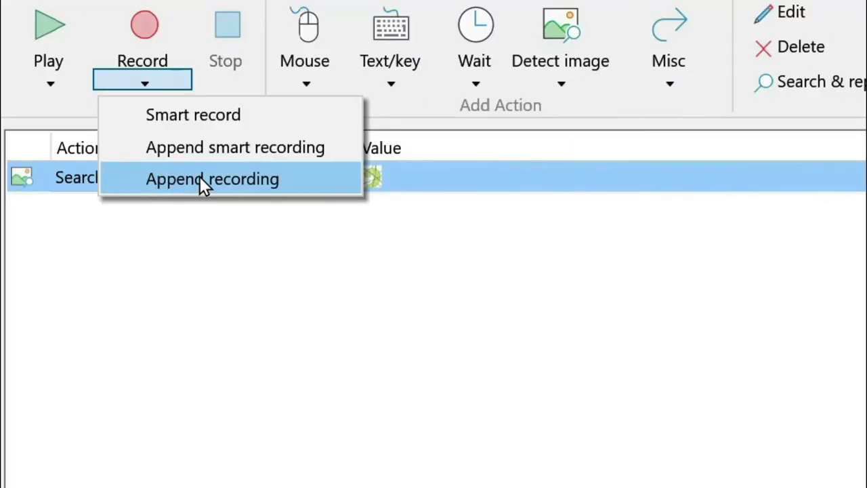
pyautogui.click(199, 176)
pyautogui.scroll(-2, 263, 310)
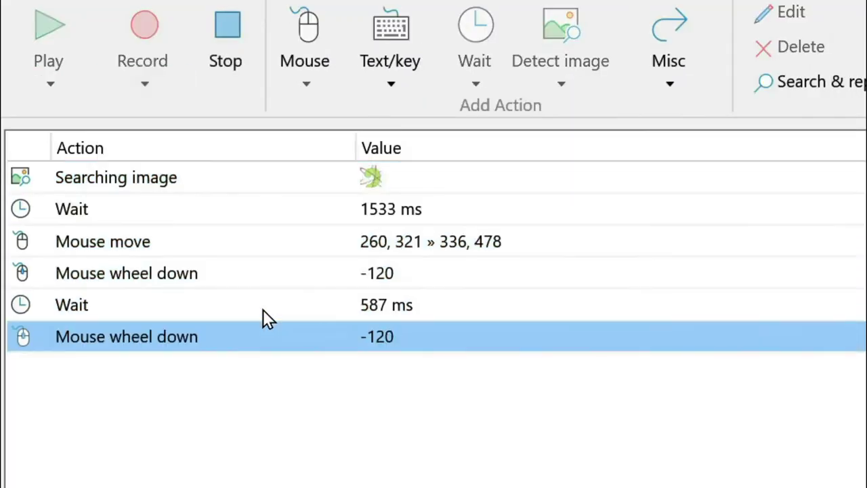
pyautogui.scroll(-1, 263, 310)
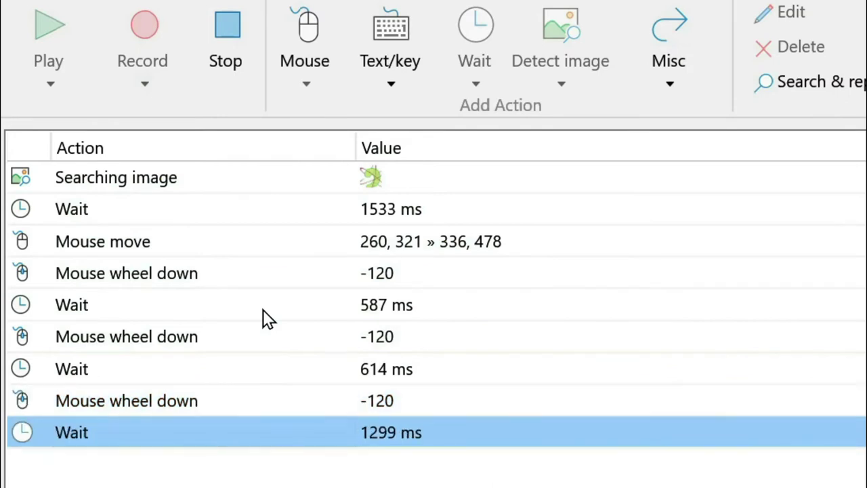
pyautogui.hotkey('ctrl', 'shift', 's')
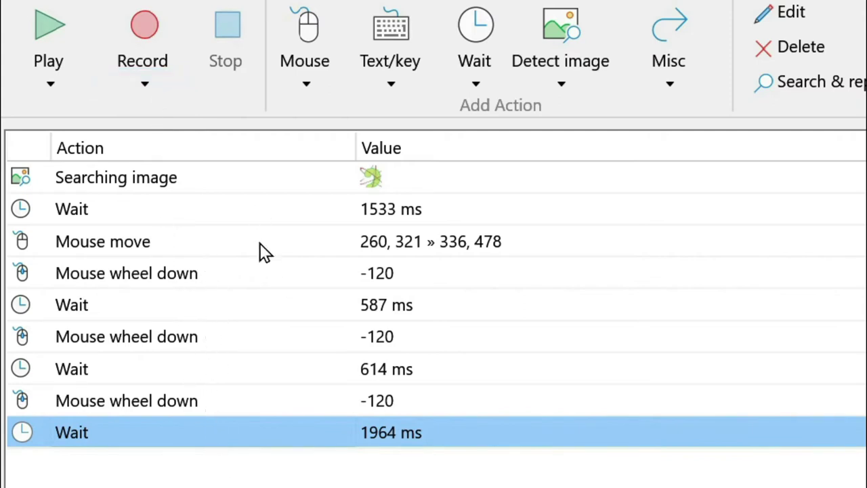
# Step: Set the duration of all four Wait actions in the macro to 100 ms
pyautogui.doubleClick(394, 307)
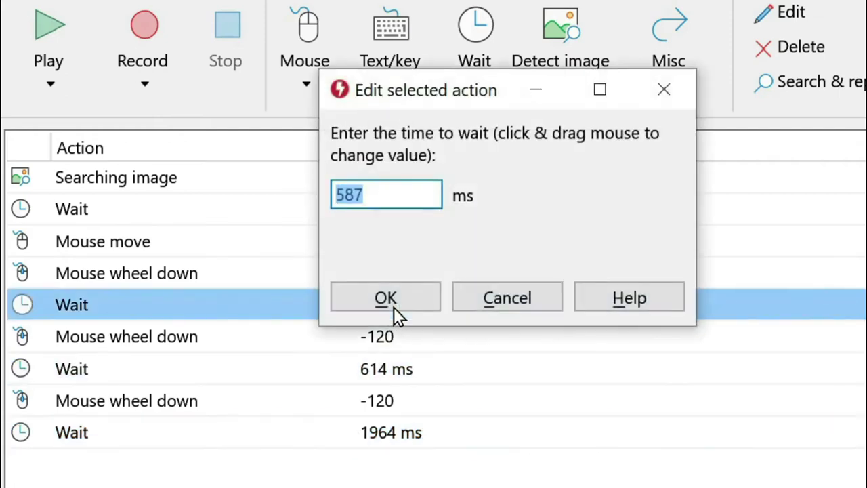
pyautogui.write('100')
pyautogui.press('Return')
pyautogui.doubleClick(403, 364)
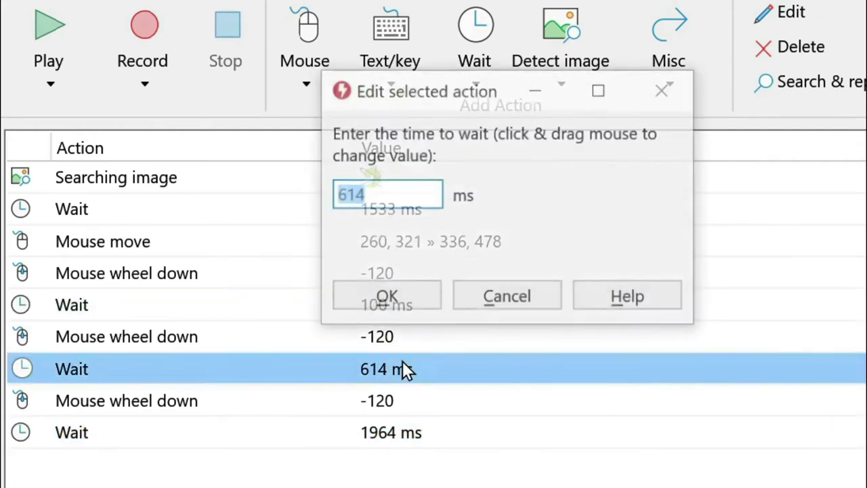
pyautogui.write('100')
pyautogui.press('Return')
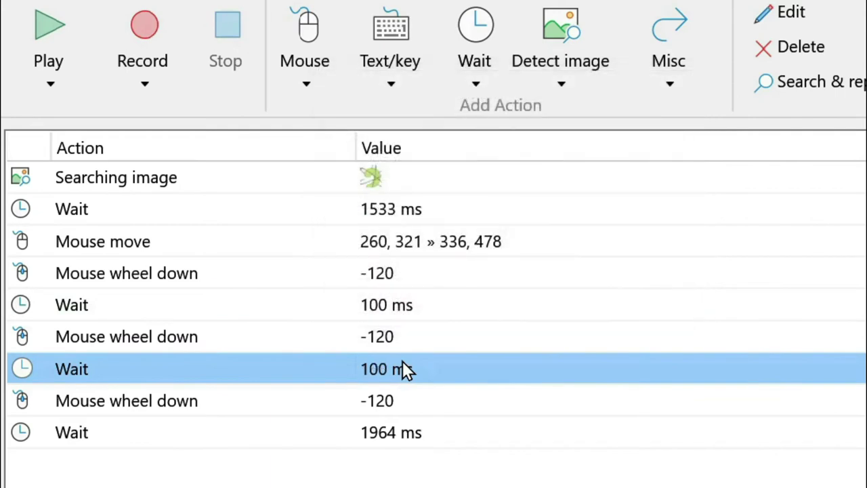
pyautogui.doubleClick(422, 432)
pyautogui.write('100')
pyautogui.press('Return')
pyautogui.doubleClick(419, 209)
pyautogui.write('100')
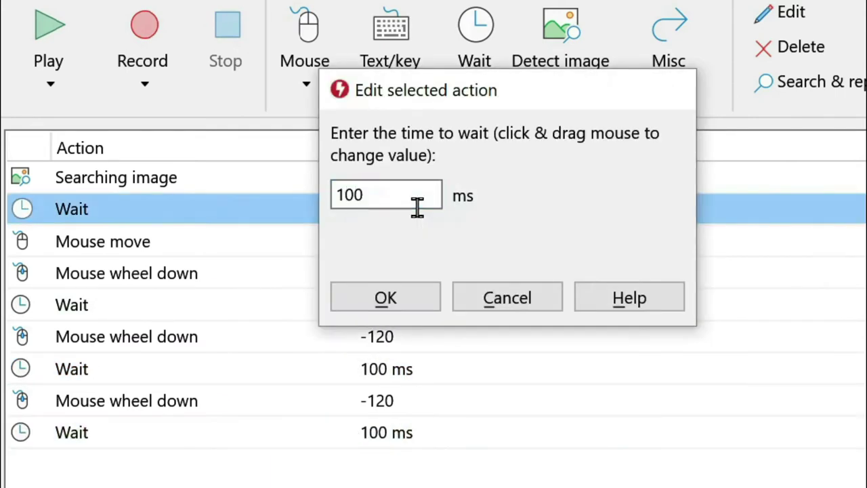
pyautogui.press('Return')
# Step: Move the Searching image action to the end of the macro and delete the Mouse move action
pyautogui.click(328, 180)
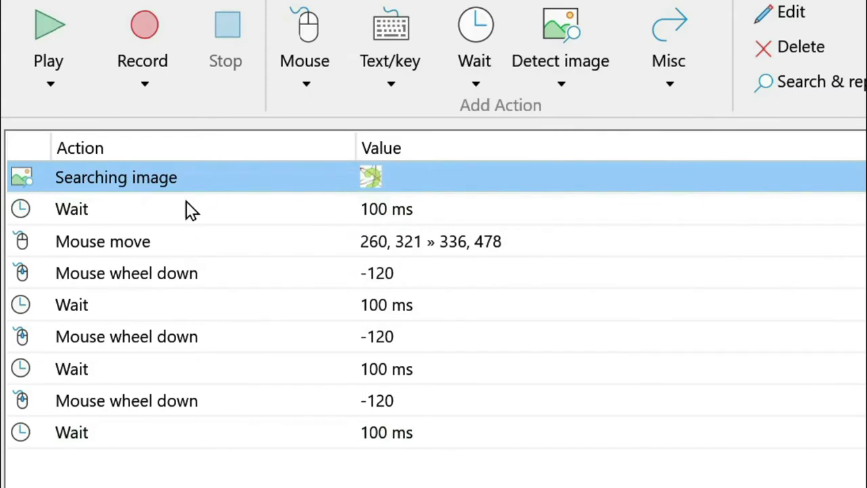
pyautogui.moveTo(228, 169); pyautogui.dragTo(408, 451)
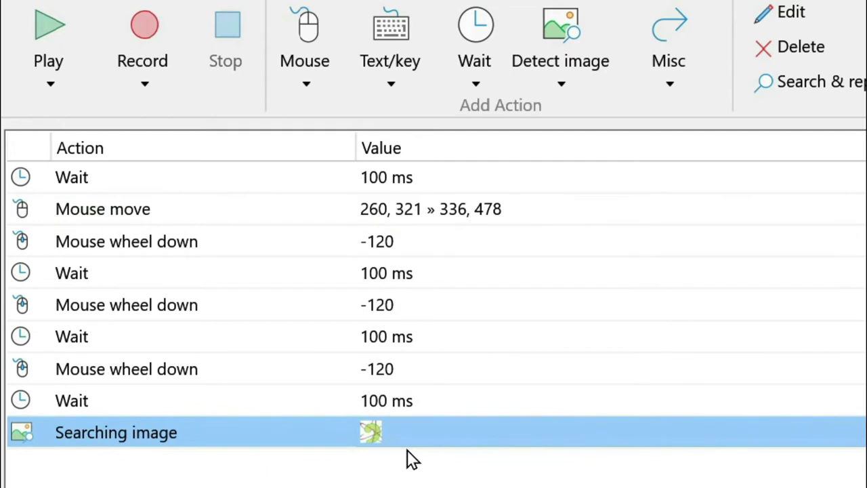
pyautogui.click(297, 212)
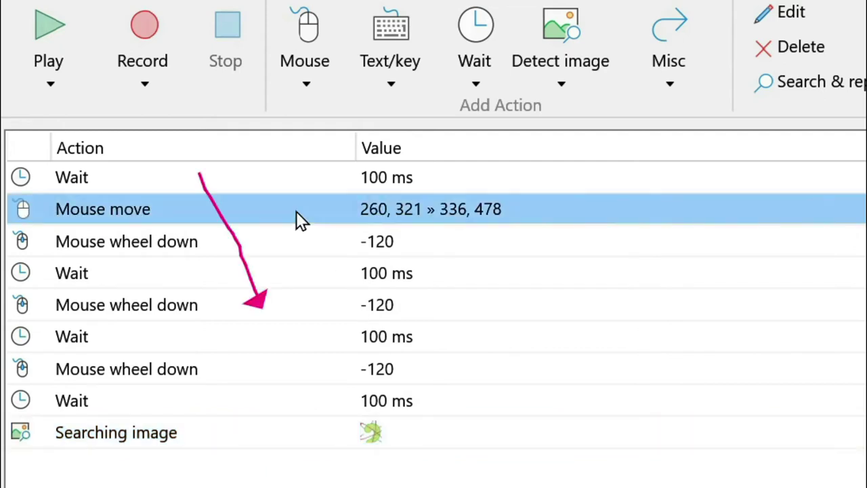
pyautogui.press('Delete')
pyautogui.click(518, 256)
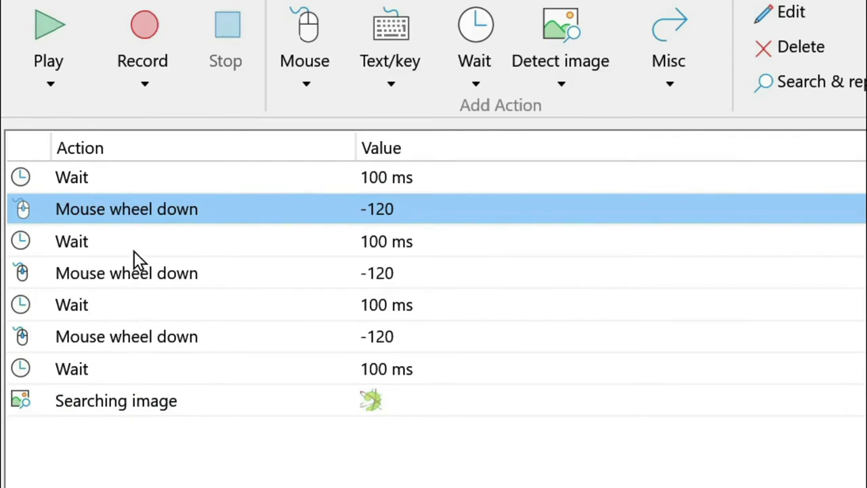
# Step: Add a left mouse click action after the Searching image action, relative to the current mouse position with Delta X 0 and Delta Y 0
pyautogui.click(102, 401)
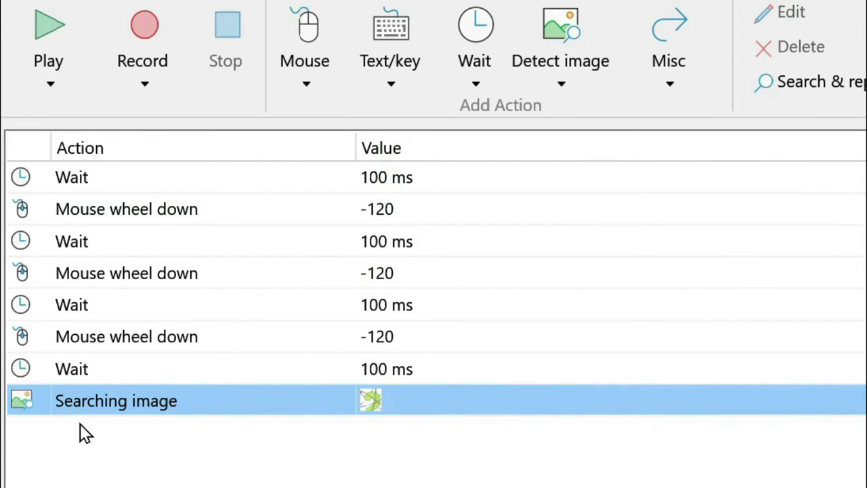
pyautogui.click(313, 36)
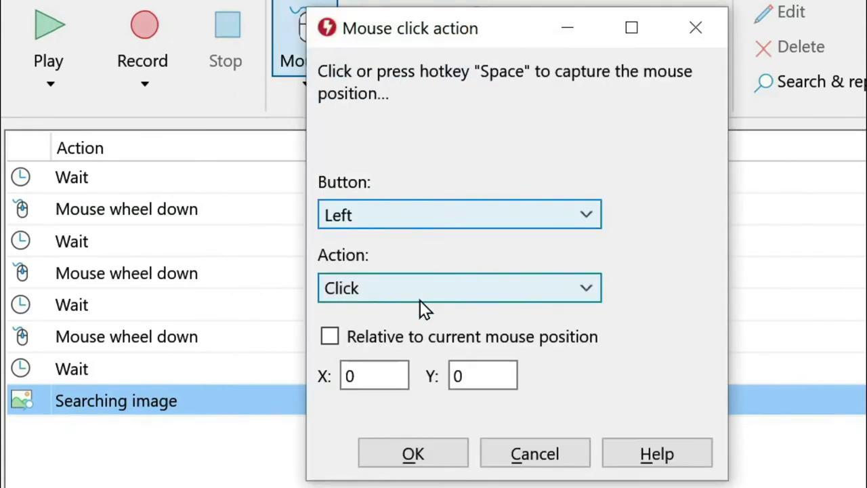
pyautogui.click(329, 336)
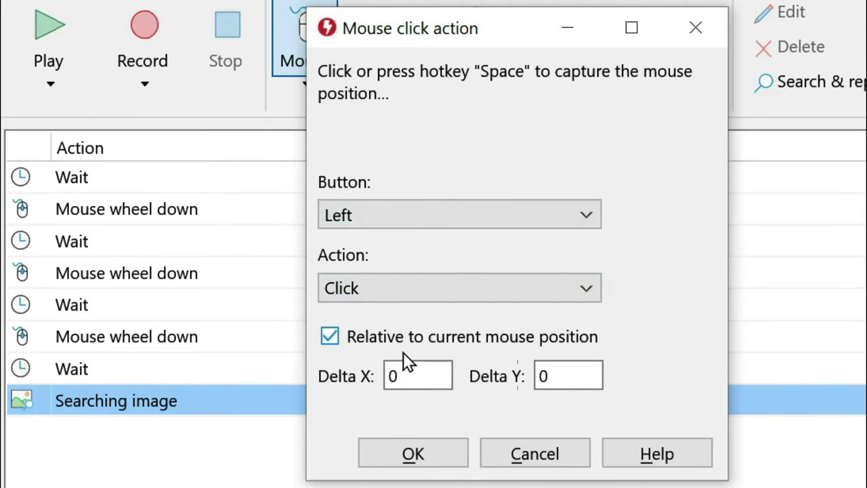
pyautogui.click(413, 452)
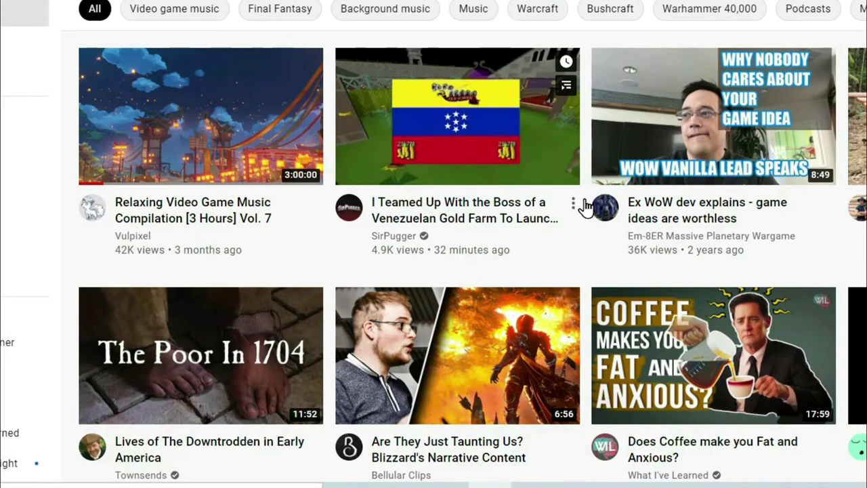
# Step: Find the Atomic Shrimp channel icon in the YouTube home feed, open the channel and return to the feed
pyautogui.scroll(-5, 585, 202)
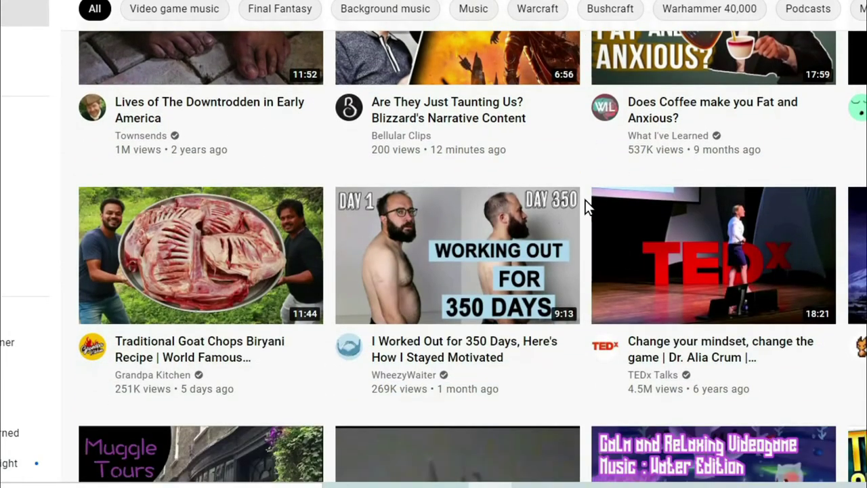
pyautogui.scroll(-5, 586, 202)
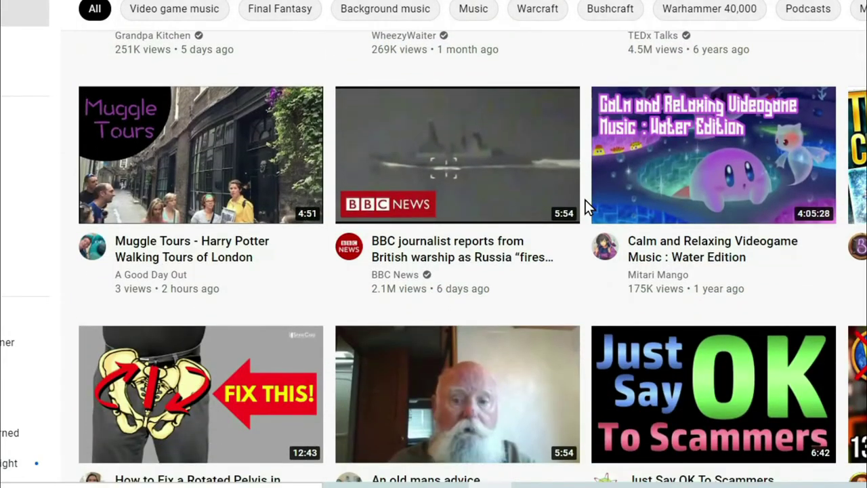
pyautogui.scroll(-7, 586, 199)
pyautogui.click(604, 161)
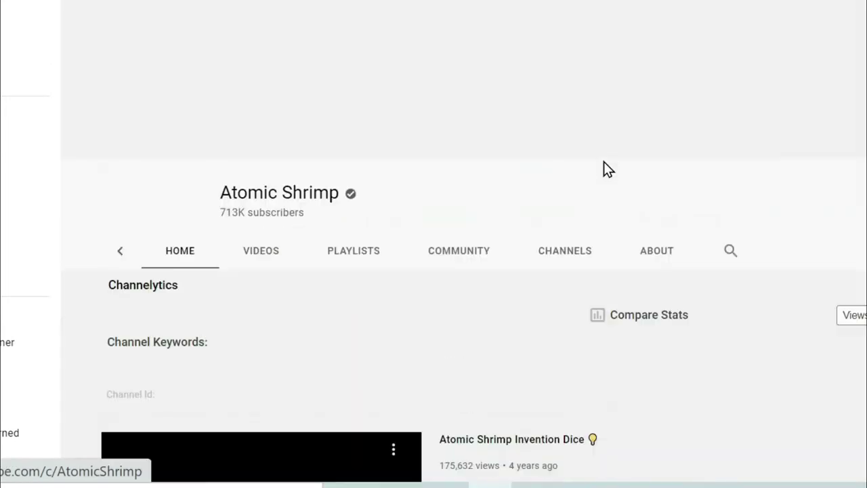
pyautogui.scroll(-4, 604, 162)
pyautogui.hotkey('alt', 'Left')
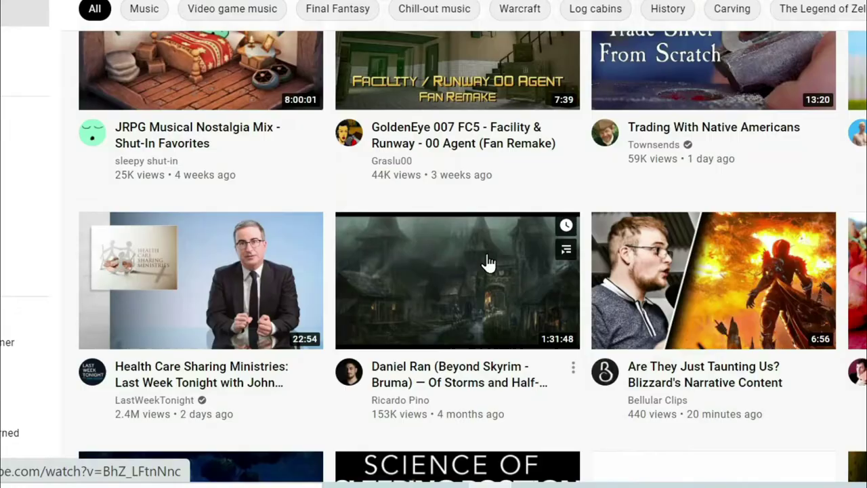
# Step: Examine the YouTube home feed further down and the page of the VIDEO GAME RADIO live stream
pyautogui.scroll(-5, 487, 263)
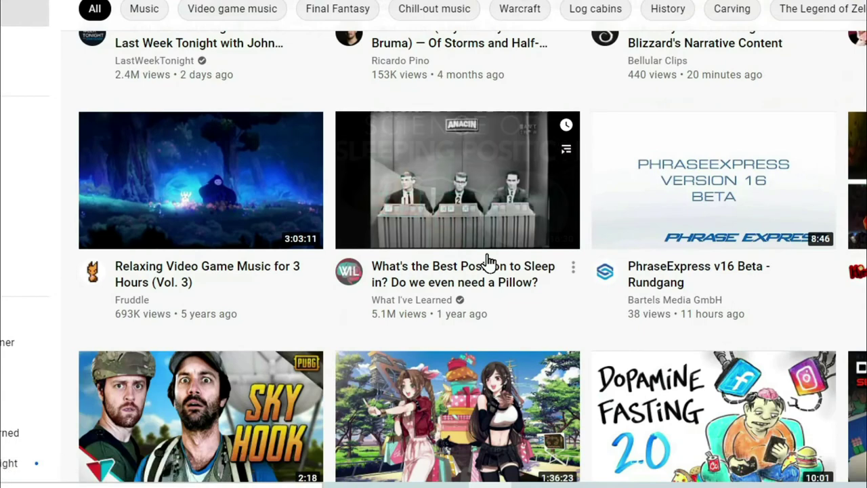
pyautogui.scroll(-5, 487, 263)
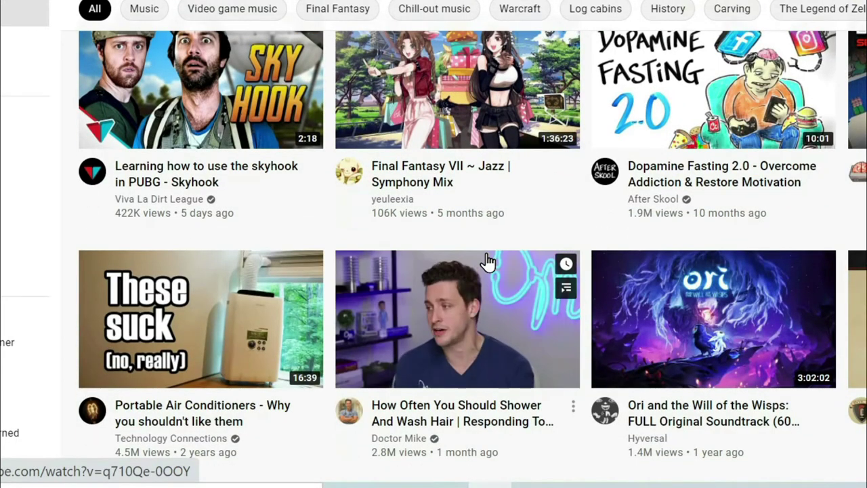
pyautogui.scroll(-5, 488, 263)
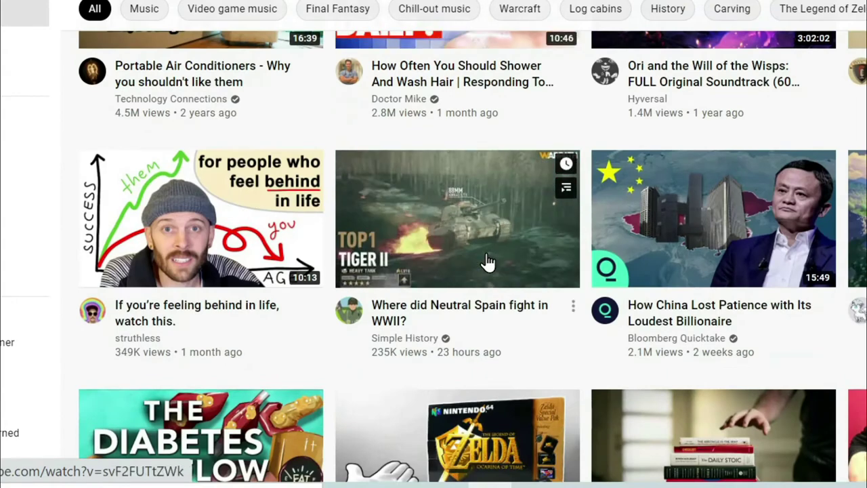
pyautogui.scroll(-5, 488, 263)
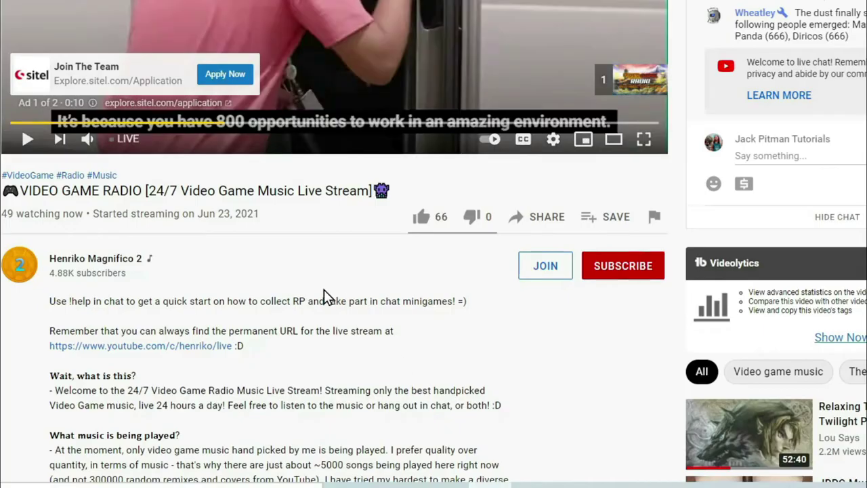
pyautogui.scroll(3, 324, 297)
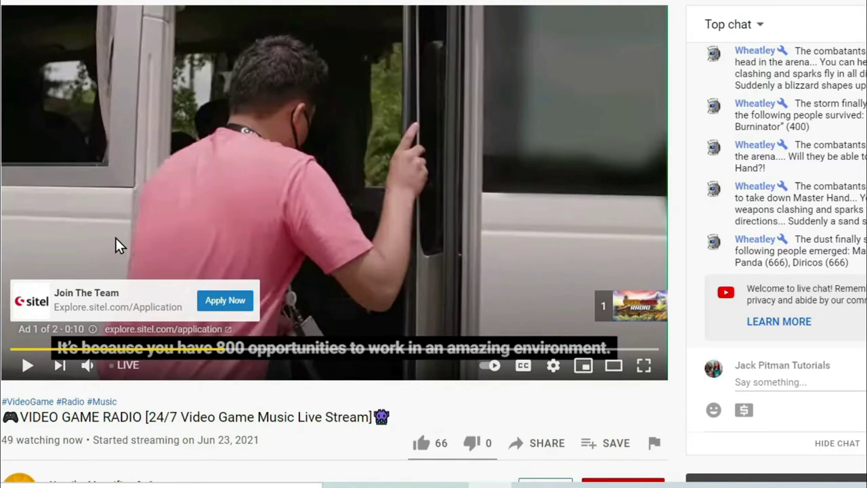
pyautogui.scroll(-2, 116, 238)
pyautogui.scroll(2, 187, 306)
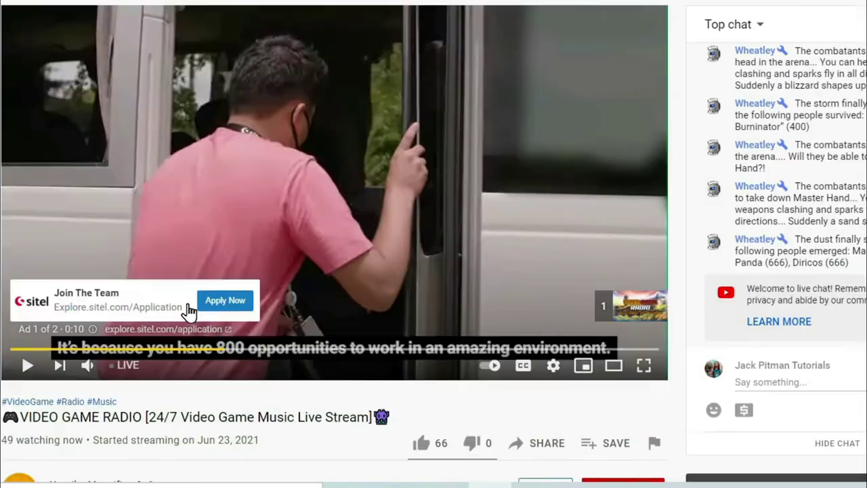
pyautogui.scroll(-2, 190, 304)
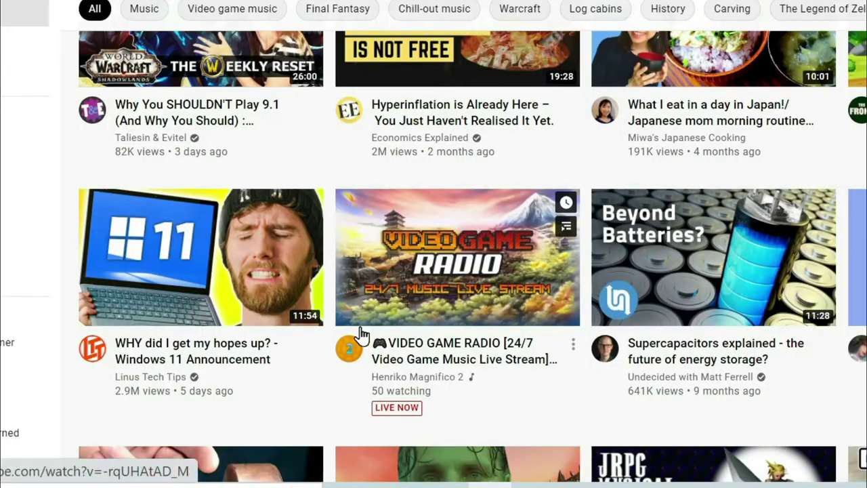
# Step: Look through the home feed from the VIDEO GAME RADIO entry back up to its first row of videos
pyautogui.scroll(2, 329, 317)
pyautogui.scroll(15, 329, 317)
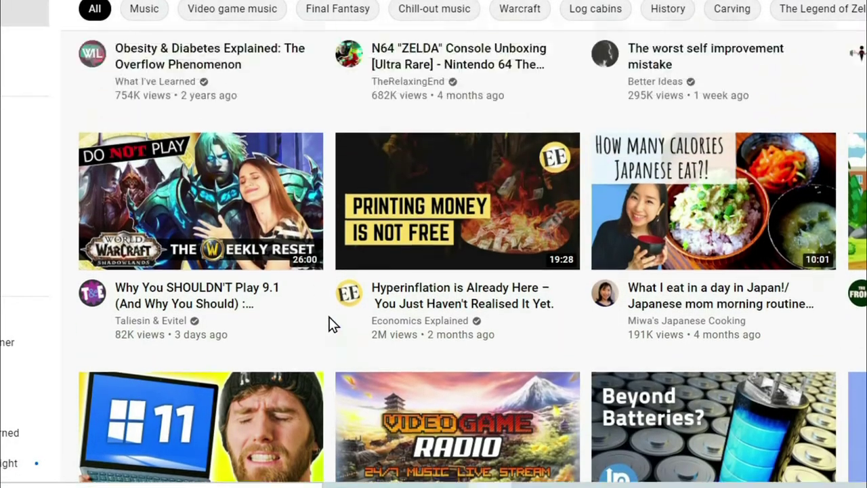
pyautogui.scroll(15, 329, 317)
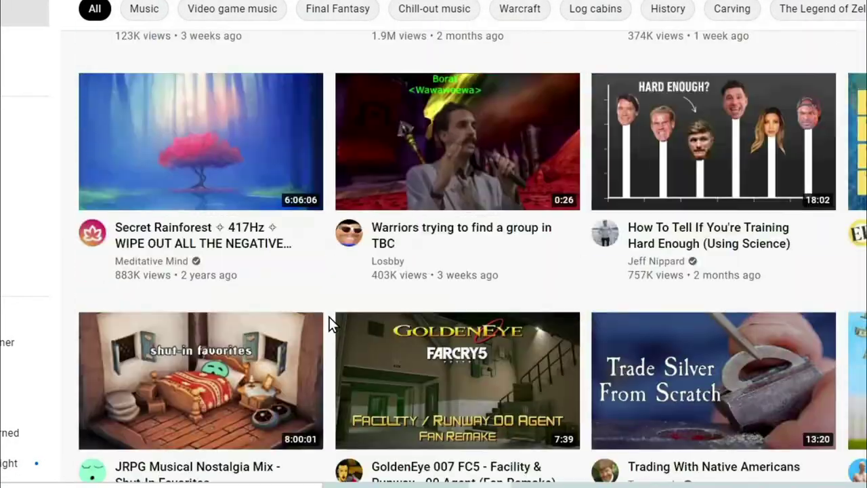
pyautogui.scroll(2, 331, 320)
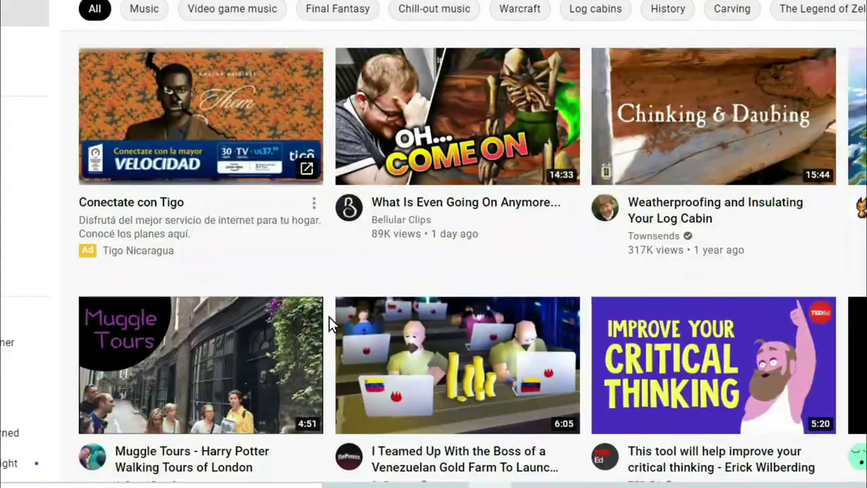
pyautogui.scroll(8, 331, 320)
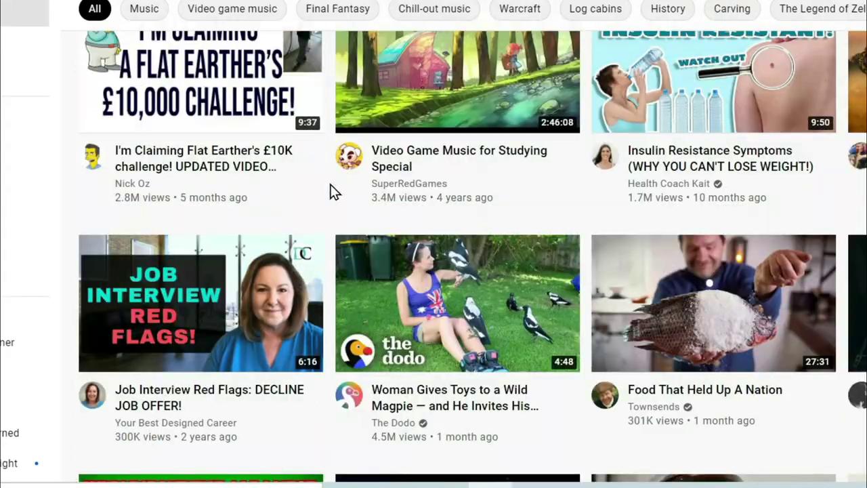
pyautogui.scroll(5, 332, 191)
# Step: Look over the upper rows of the home feed, open the video "What Is Even Going On Anymore..." and go back
pyautogui.scroll(-10, 332, 191)
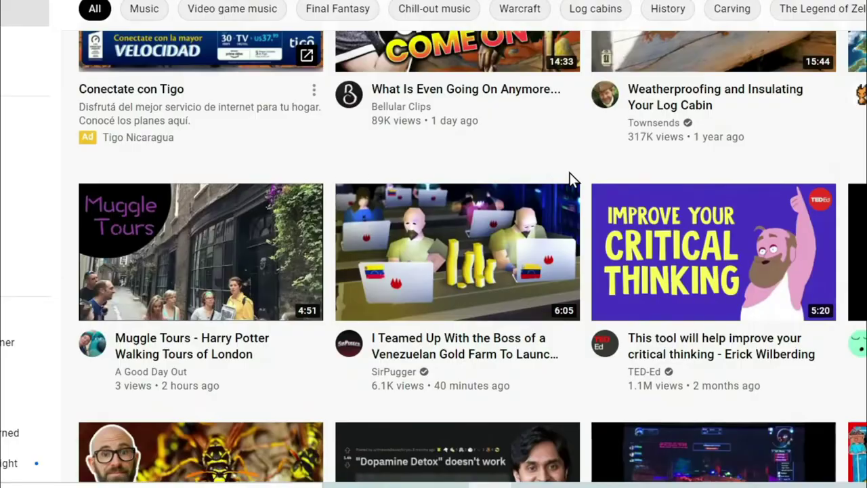
pyautogui.scroll(-5, 584, 170)
pyautogui.scroll(6, 584, 169)
pyautogui.scroll(-6, 584, 170)
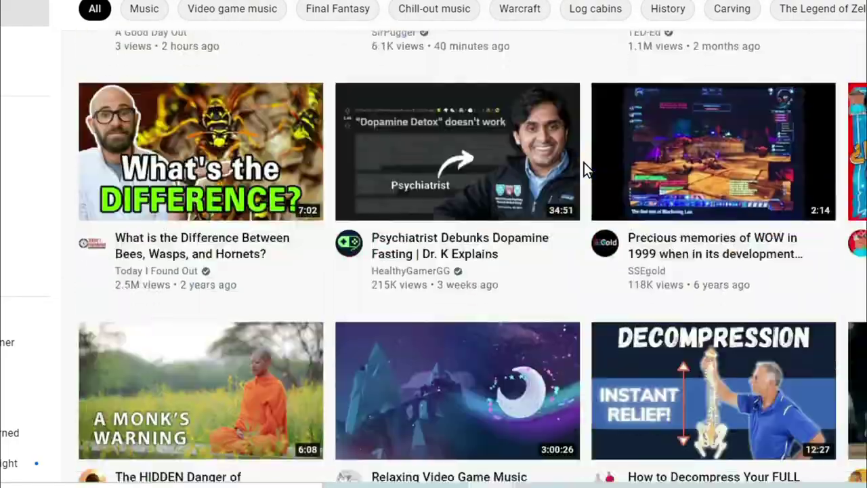
pyautogui.scroll(-5, 332, 208)
pyautogui.scroll(6, 332, 209)
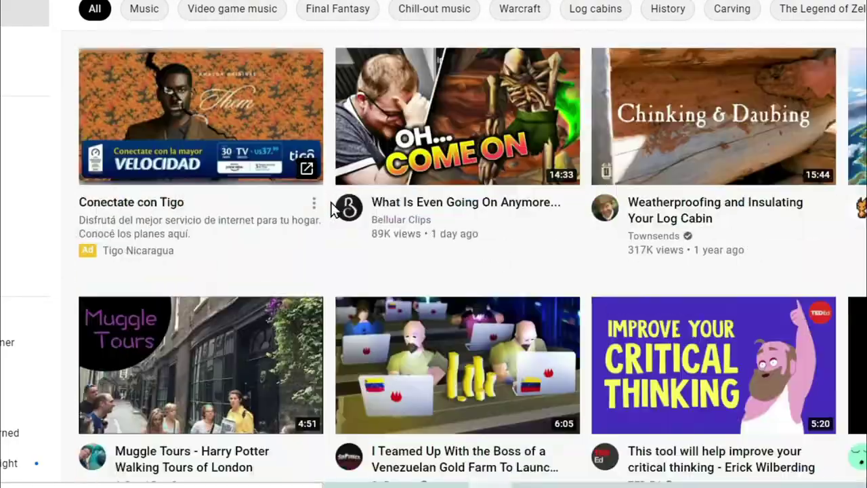
pyautogui.click(413, 154)
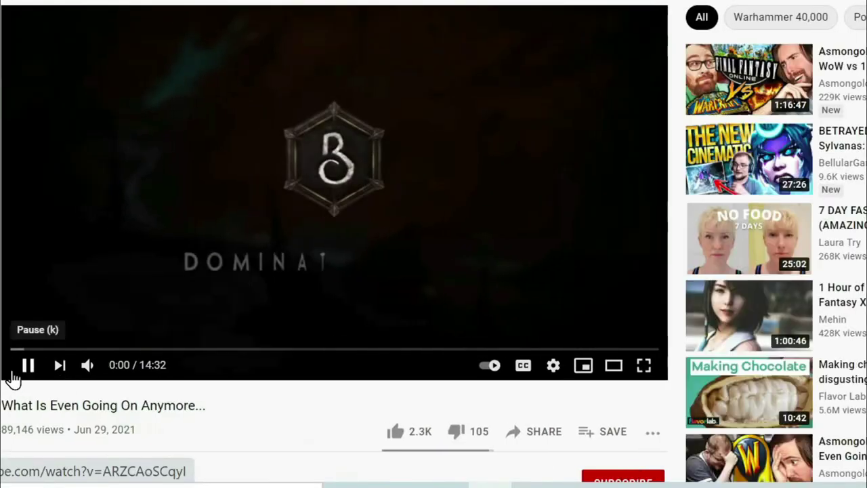
pyautogui.hotkey('alt', 'Left')
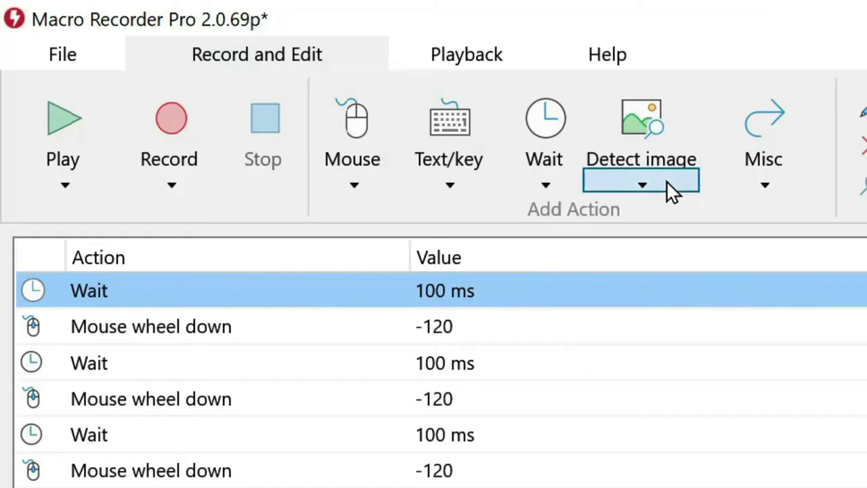
pyautogui.click(671, 189)
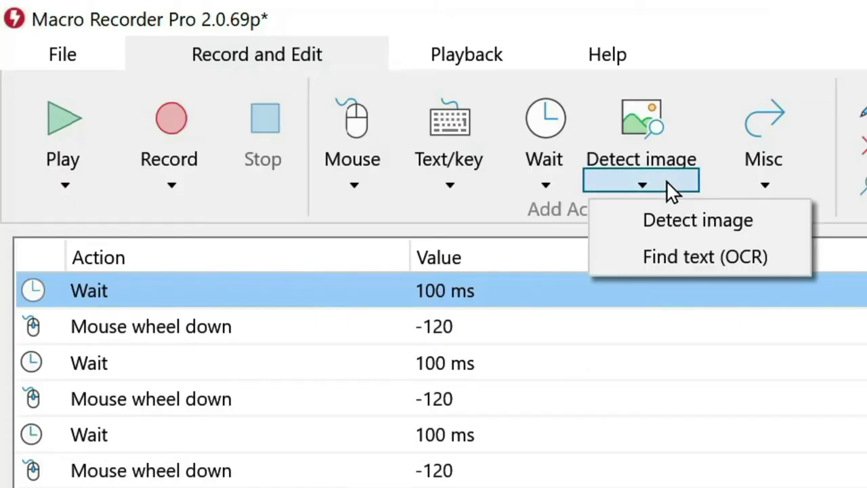
pyautogui.click(762, 185)
pyautogui.click(547, 188)
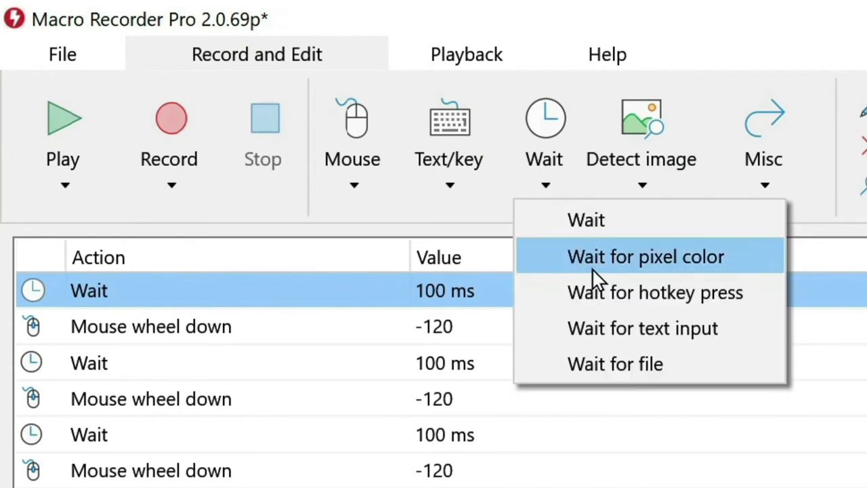
pyautogui.click(637, 257)
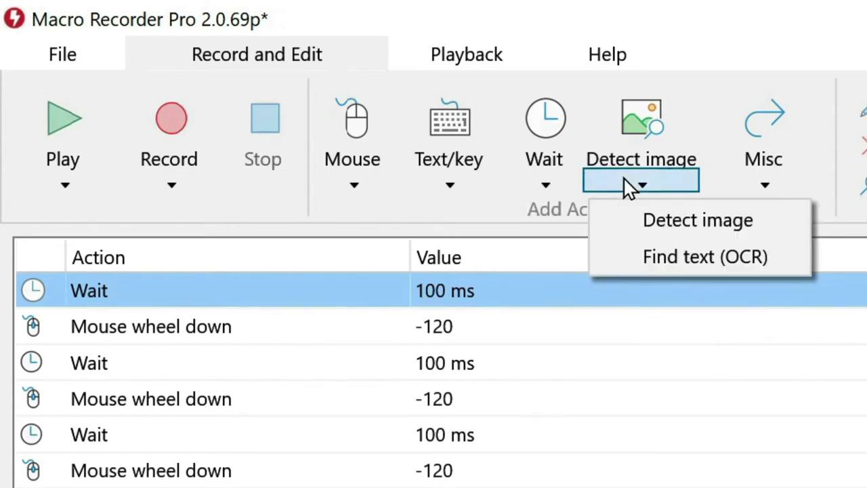
# Step: Start a Wait for pixel color action and capture the pixel at X 694, Y 442 with color F9F9F9 from the YouTube home page
pyautogui.moveTo(557, 190)
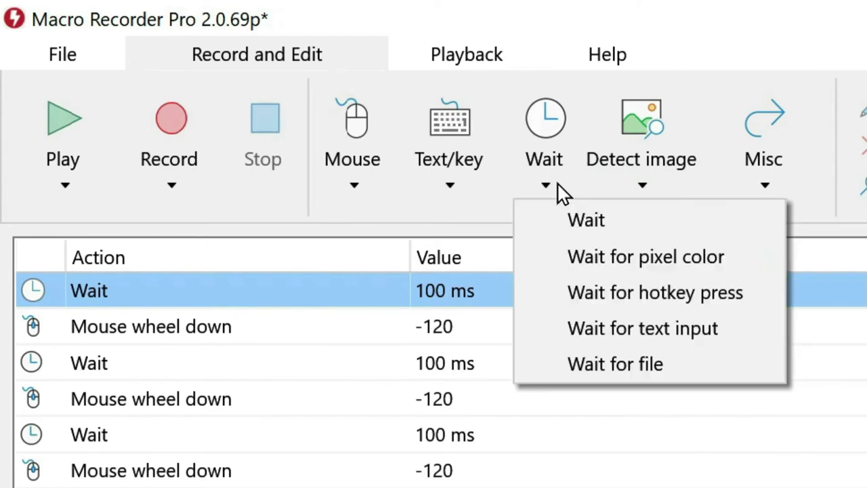
pyautogui.click(608, 254)
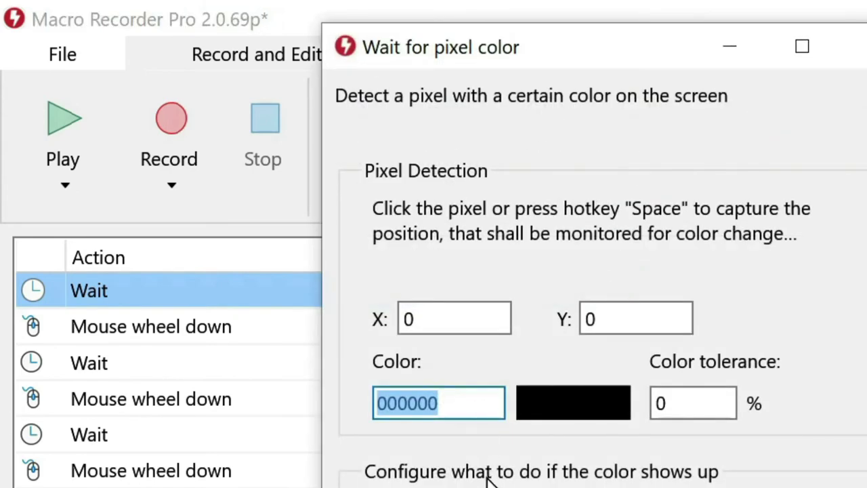
pyautogui.click(460, 329)
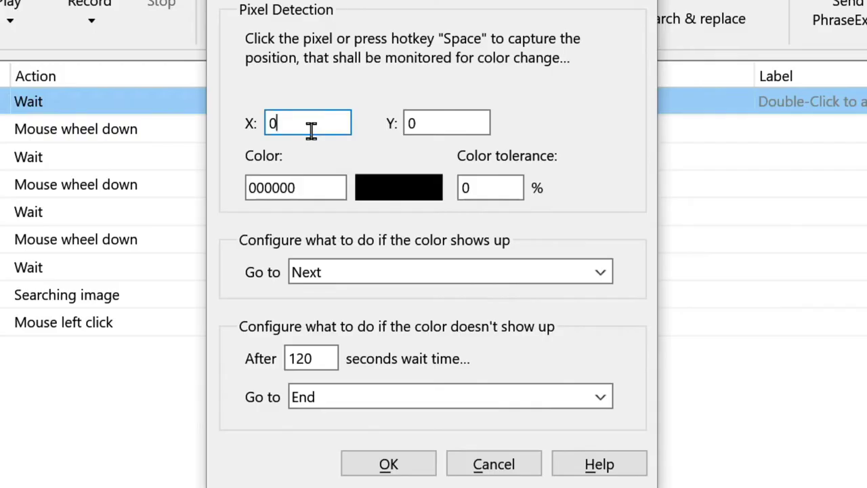
pyautogui.hotkey('alt', 'Tab')
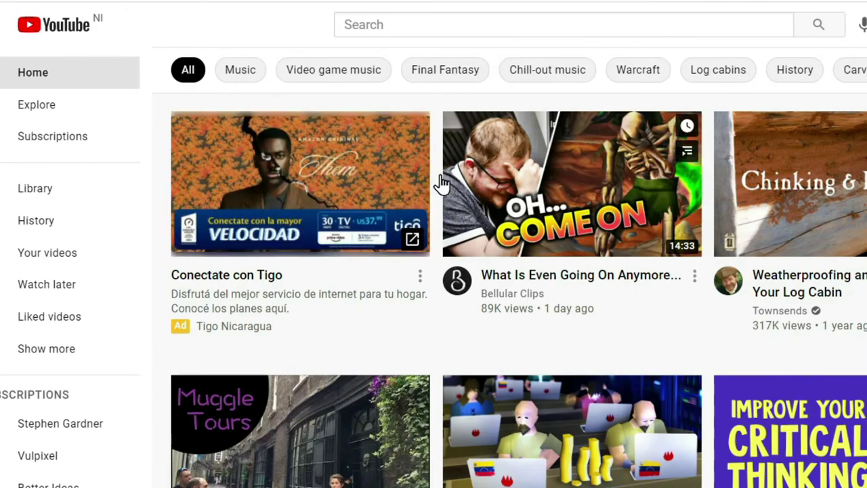
pyautogui.click(415, 199)
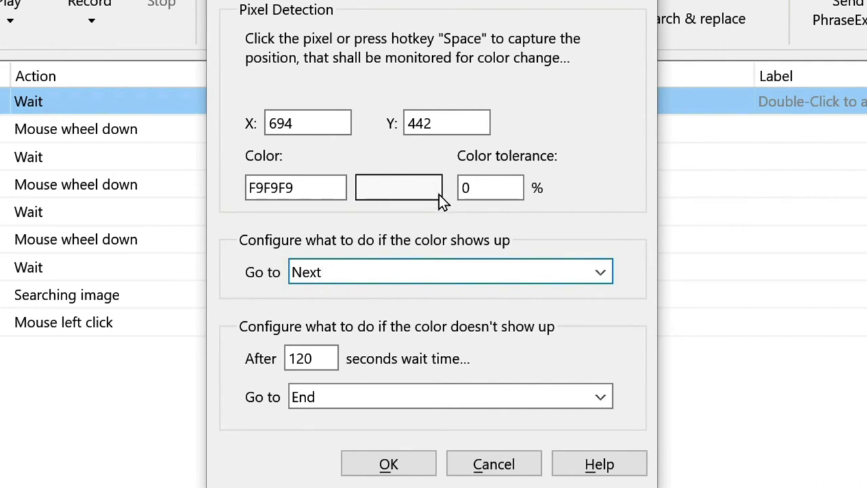
# Step: Save the Wait for pixel color action and move it directly below the first Wait action in the macro
pyautogui.doubleClick(333, 356)
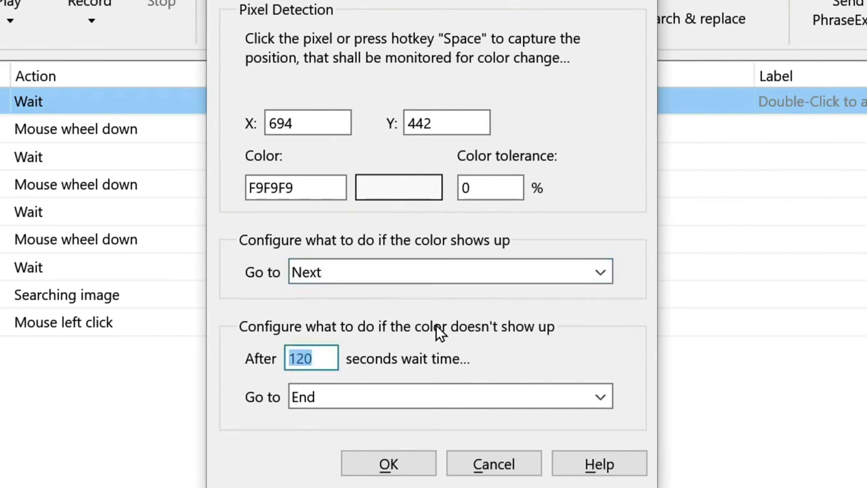
pyautogui.click(304, 357)
pyautogui.click(386, 466)
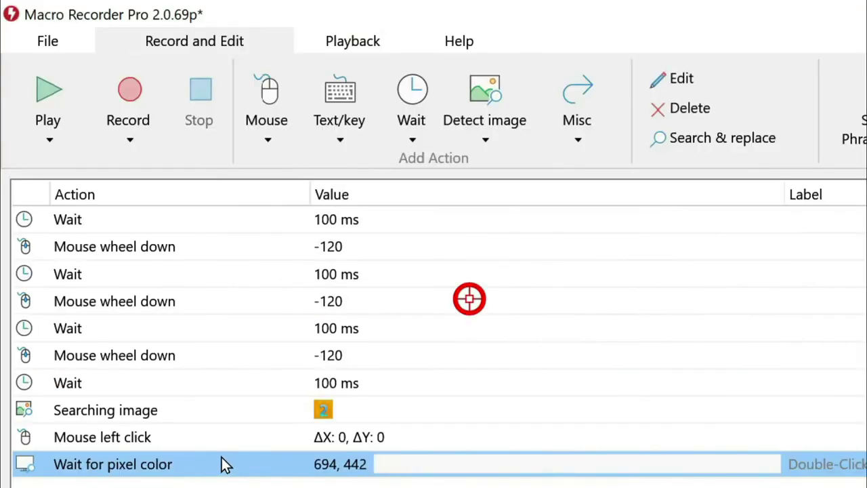
pyautogui.moveTo(226, 464); pyautogui.dragTo(225, 230)
pyautogui.click(223, 224)
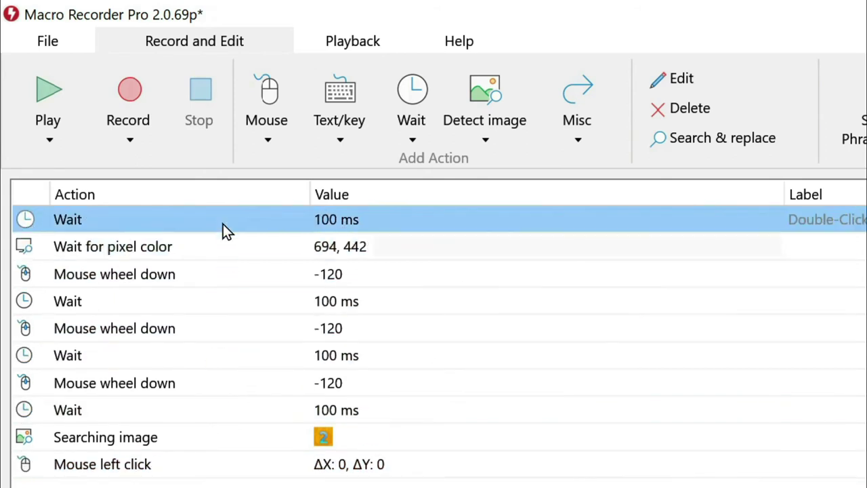
# Step: Delete the 100 ms Wait action above the Wait for pixel color action so the macro starts with the pixel check
pyautogui.press('Delete')
pyautogui.press('Return')
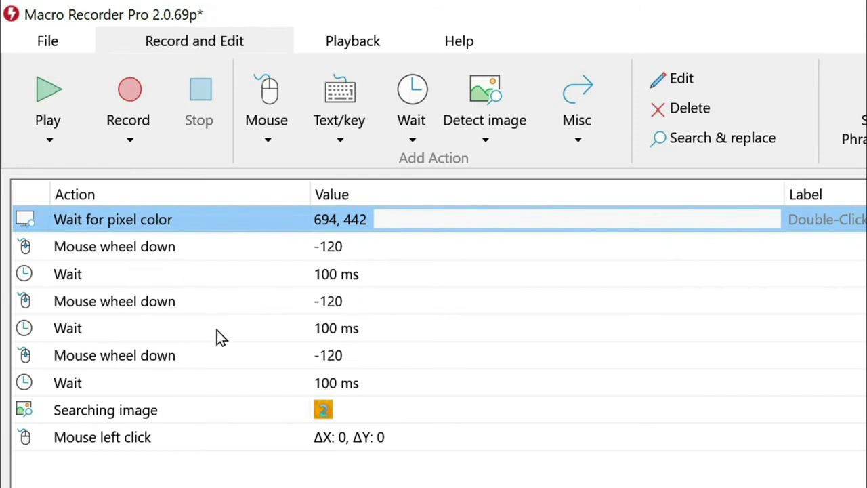
pyautogui.moveTo(337, 227)
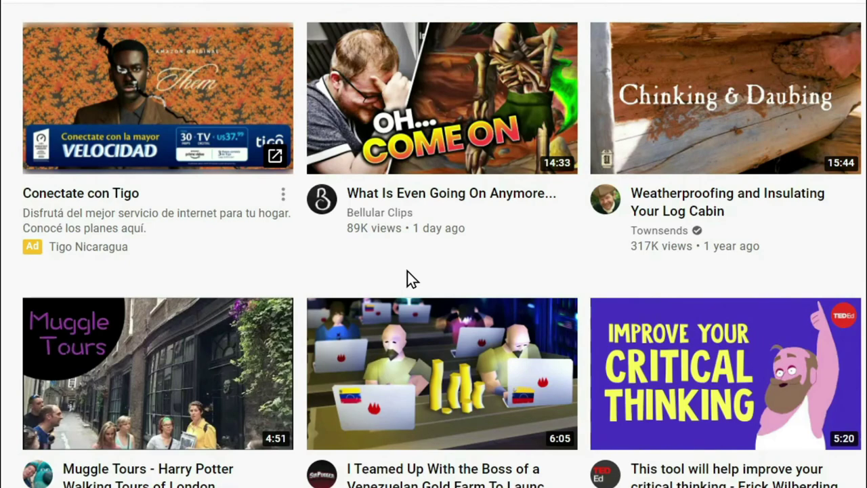
# Step: Go down the YouTube home feed to the VIDEO GAME RADIO live stream entry and open it from its channel icon
pyautogui.moveTo(568, 272)
pyautogui.scroll(-5, 568, 271)
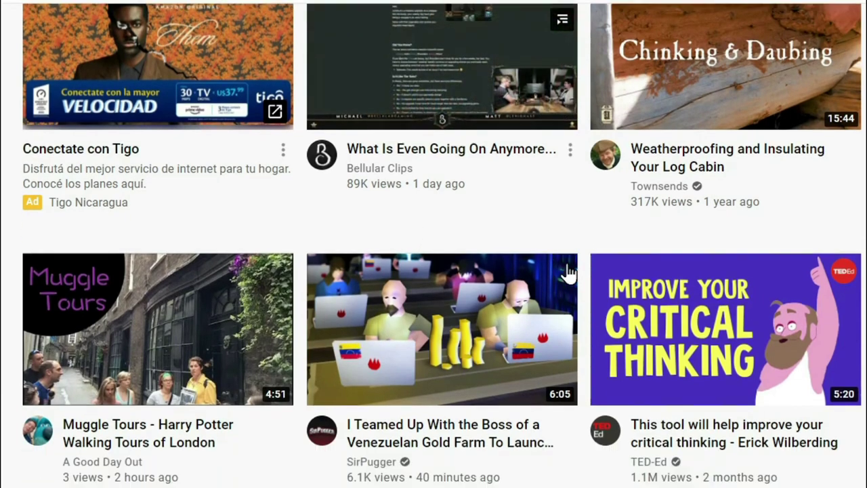
pyautogui.scroll(-5, 568, 271)
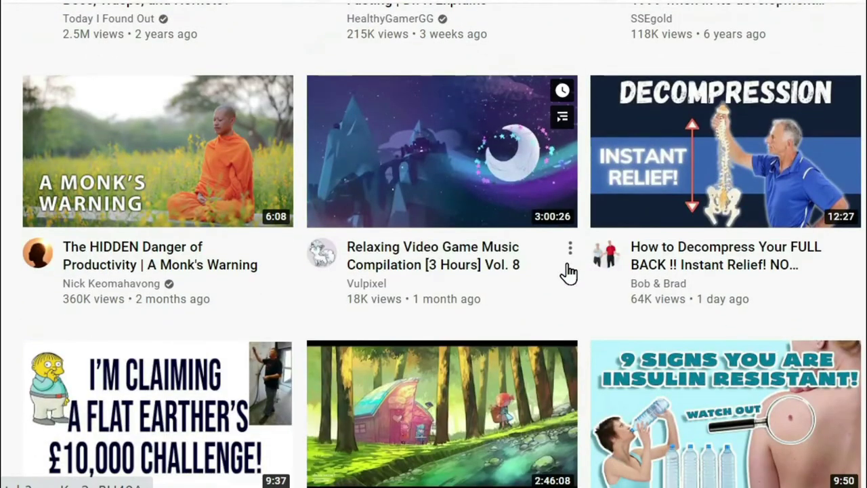
pyautogui.scroll(-5, 568, 271)
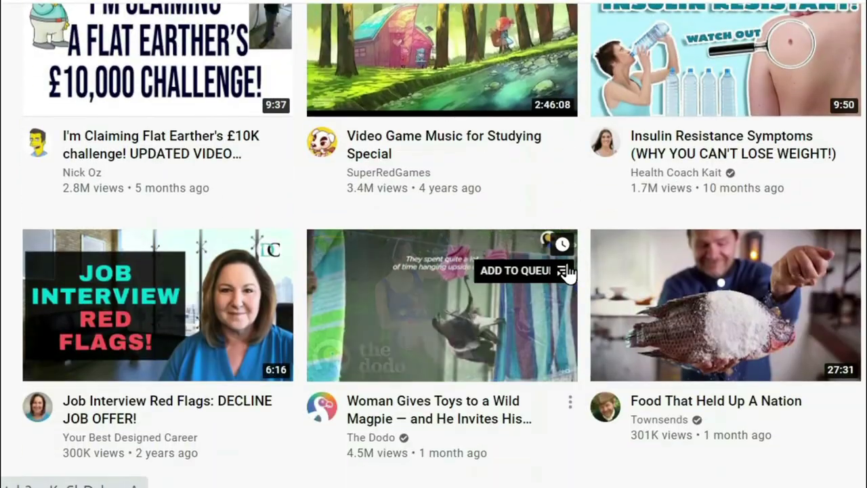
pyautogui.scroll(-5, 568, 271)
pyautogui.scroll(-5, 568, 271)
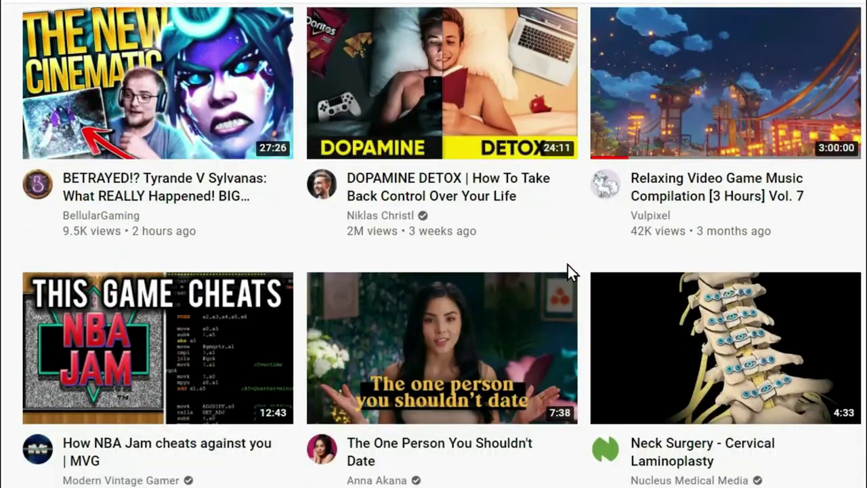
pyautogui.scroll(-5, 568, 271)
pyautogui.scroll(-5, 568, 272)
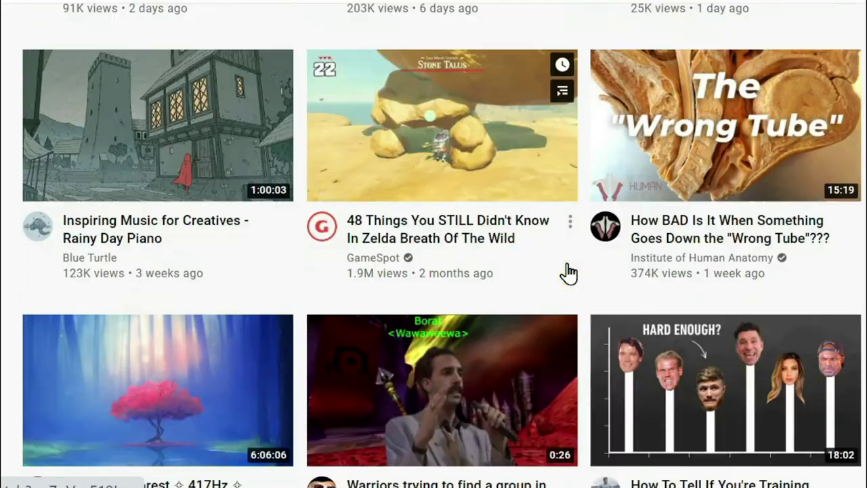
pyautogui.scroll(-5, 568, 271)
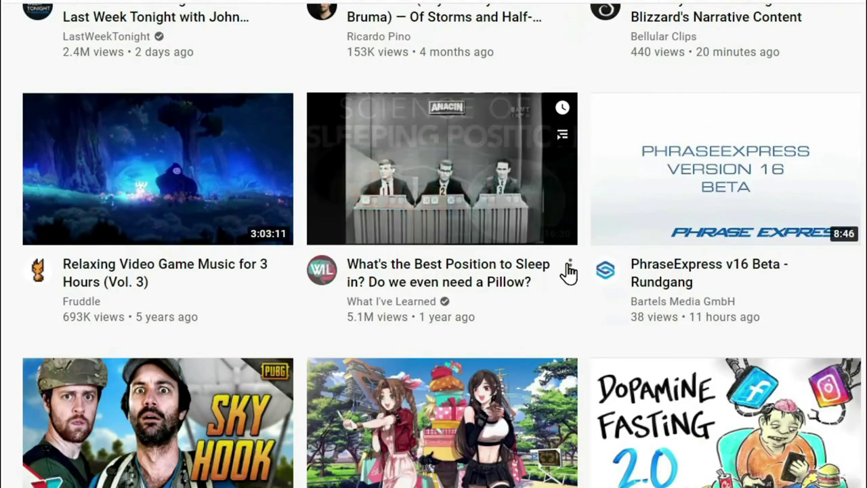
pyautogui.scroll(-4, 568, 271)
pyautogui.scroll(-1, 568, 271)
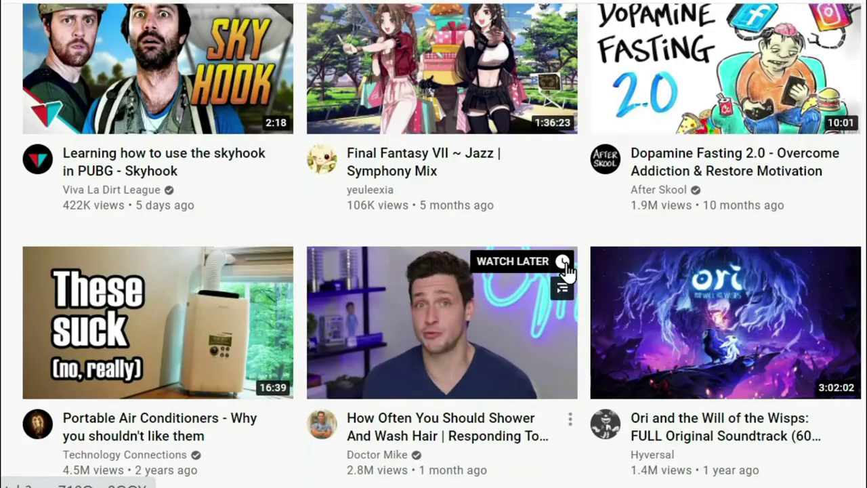
pyautogui.scroll(-5, 568, 271)
pyautogui.scroll(-7, 567, 268)
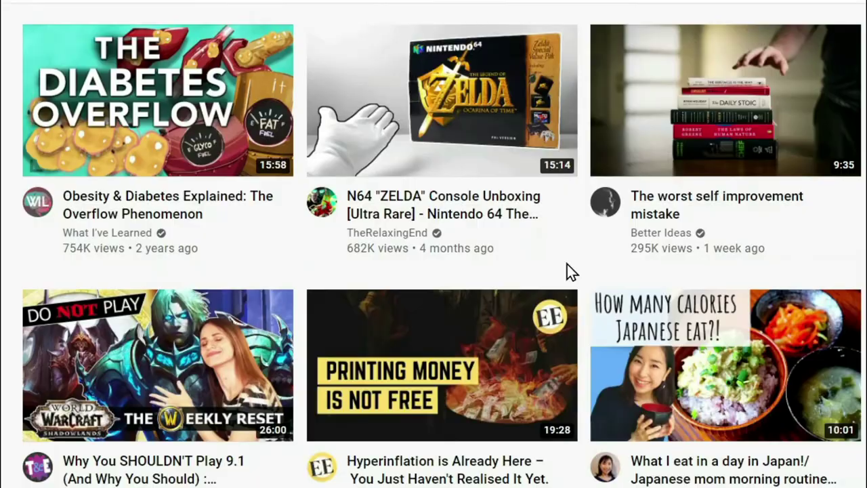
pyautogui.scroll(-5, 567, 264)
pyautogui.click(322, 389)
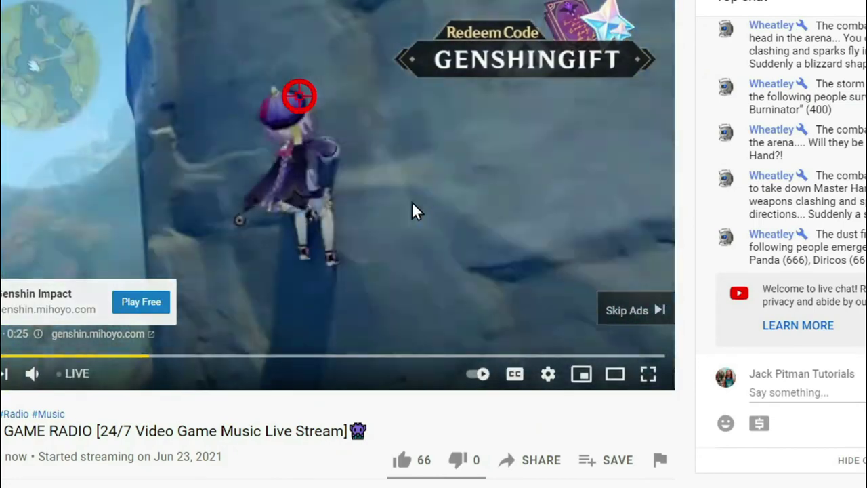
pyautogui.click(415, 201)
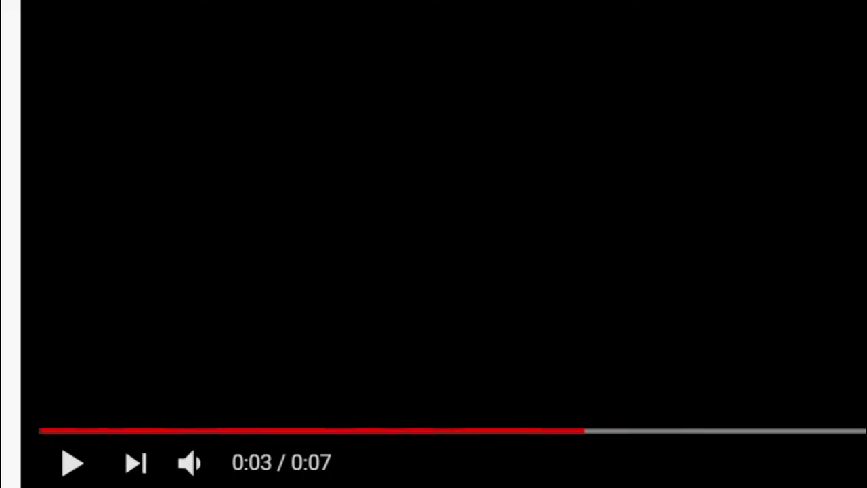
# Step: Open the Get Pro link in the description of the video "Computer Macros that Detect Images using Macro Recorder Pro"
pyautogui.scroll(-3, 608, 302)
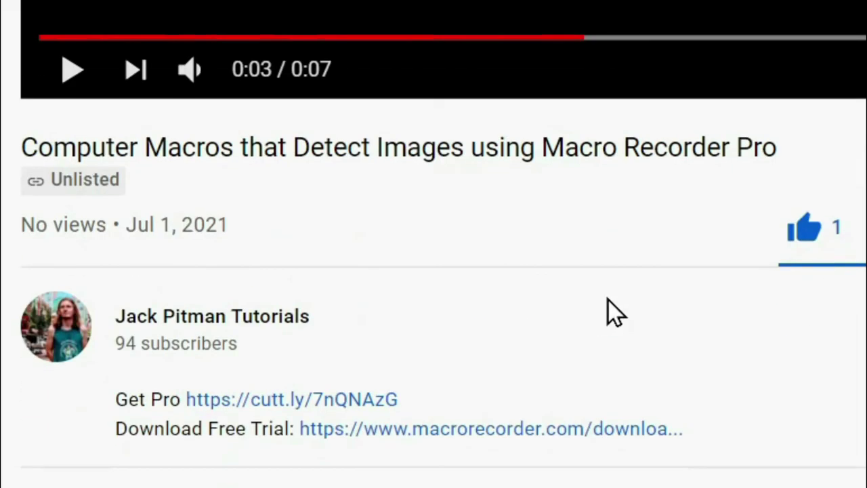
pyautogui.click(282, 403)
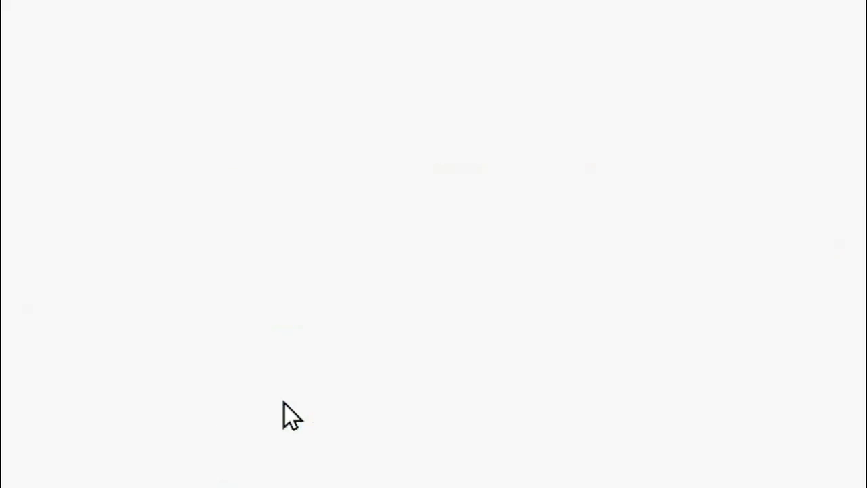